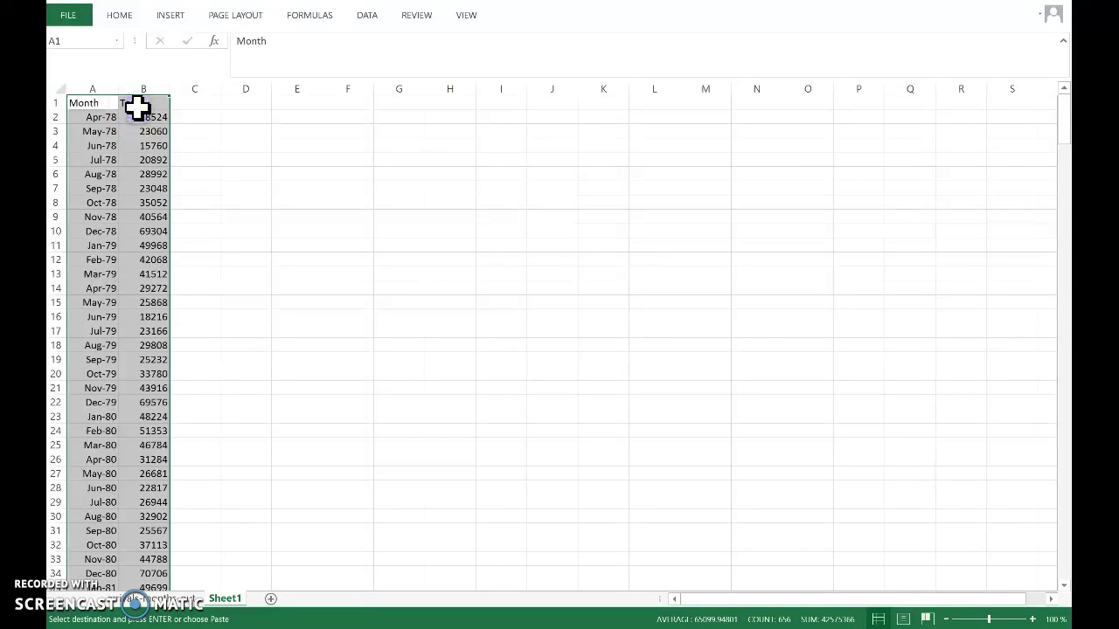
Insert a basic 2-D line chart plotting the monthly Total column against Month
left_click(172, 16)
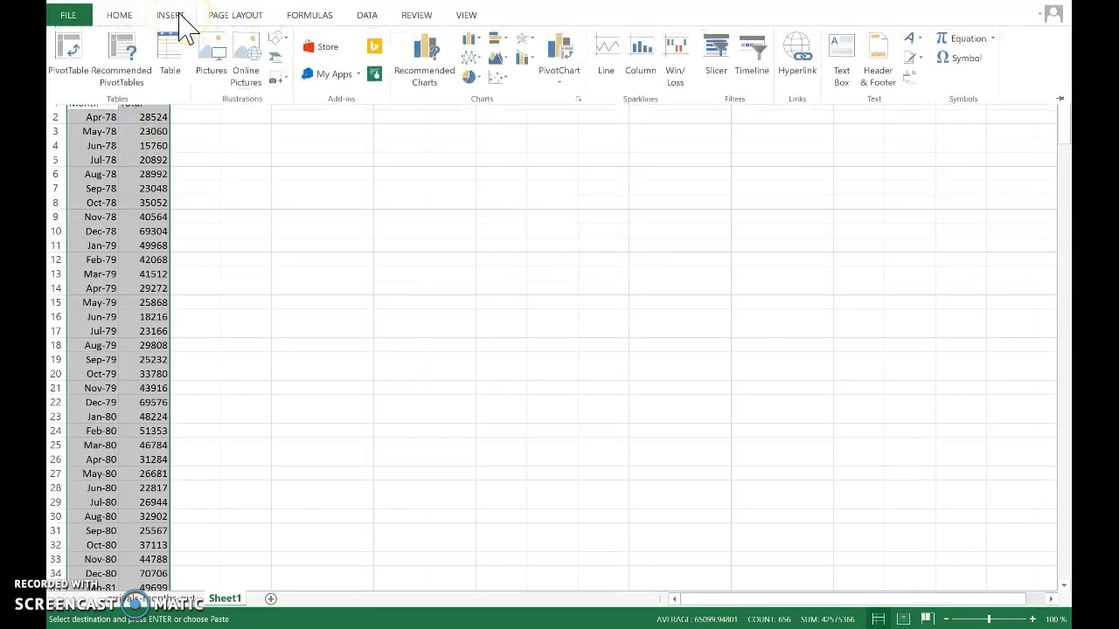
left_click(410, 70)
left_click(470, 57)
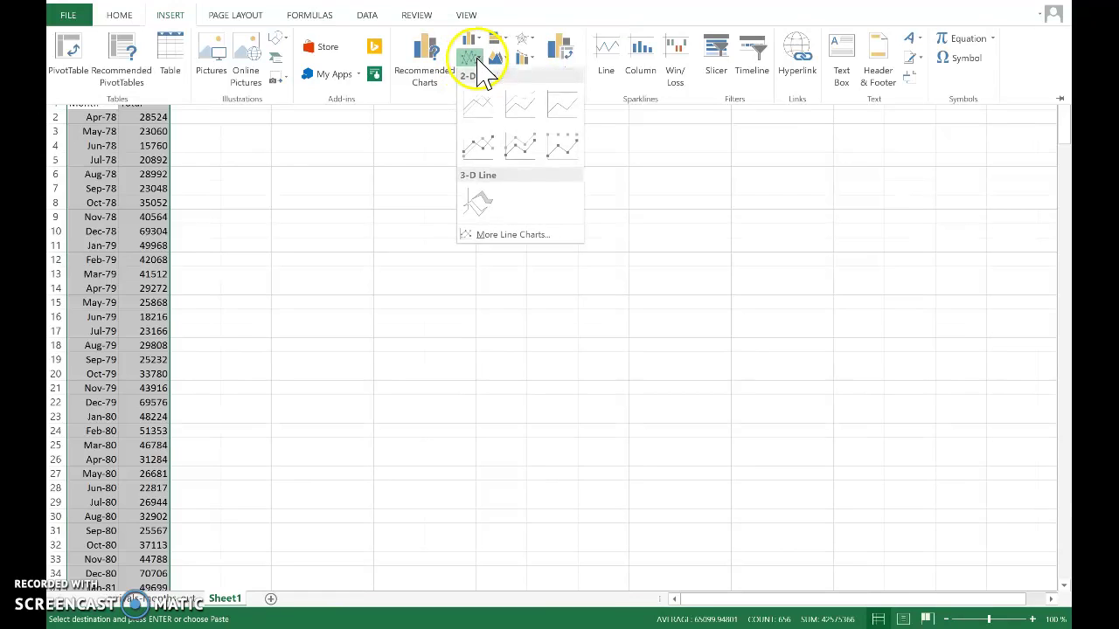
left_click(485, 110)
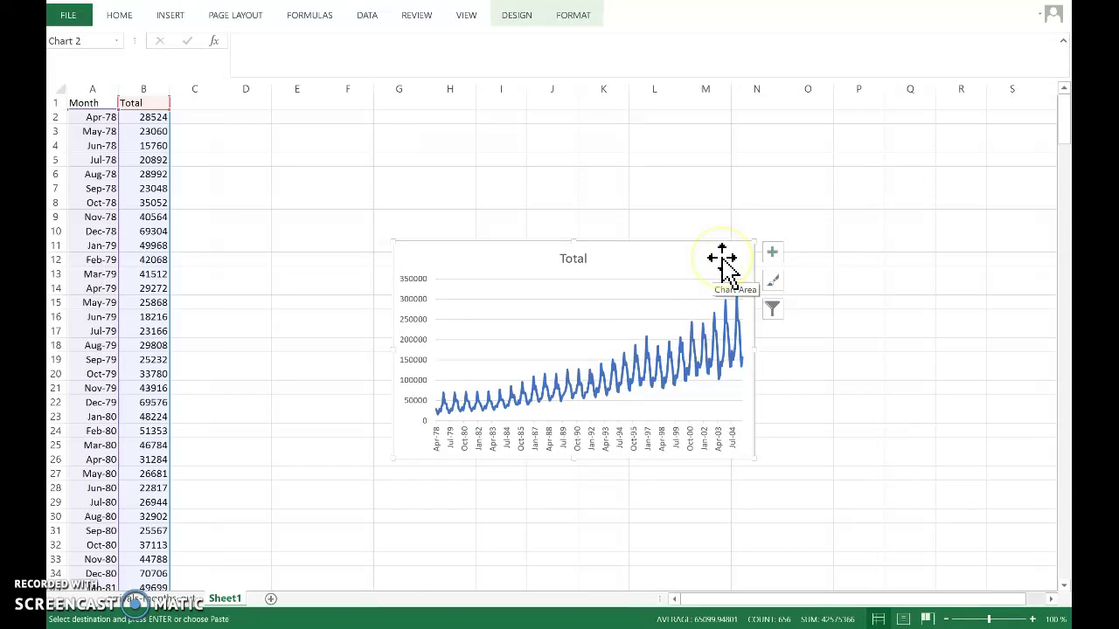
Enter =AVERAGE(B2:B10) in cell C6, returning 31688.44
left_click(194, 173)
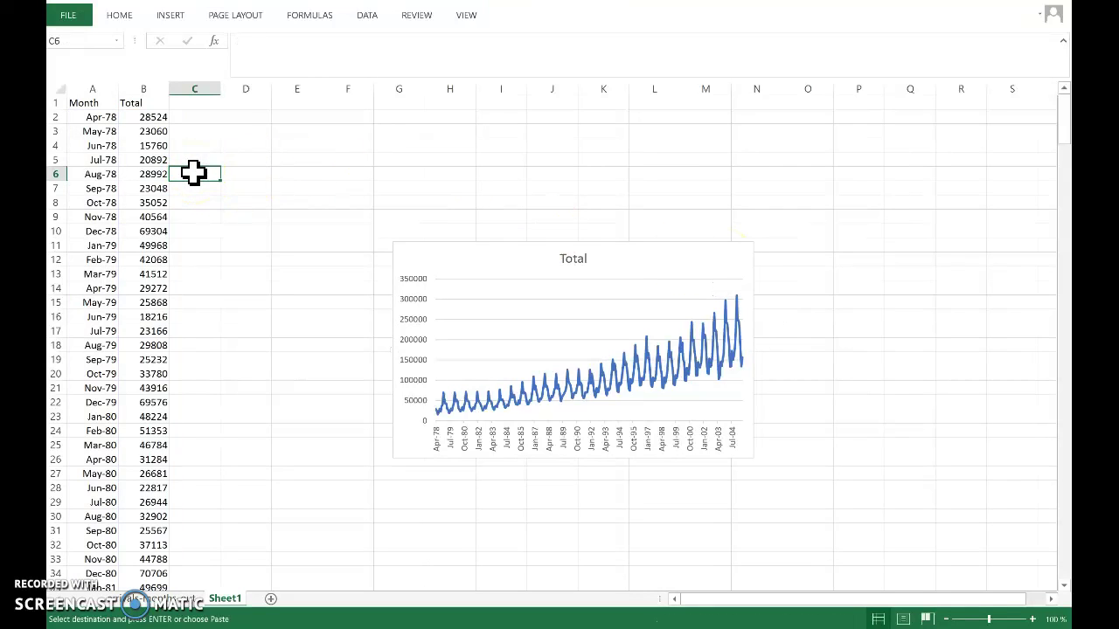
left_click_drag(149, 117, 146, 231)
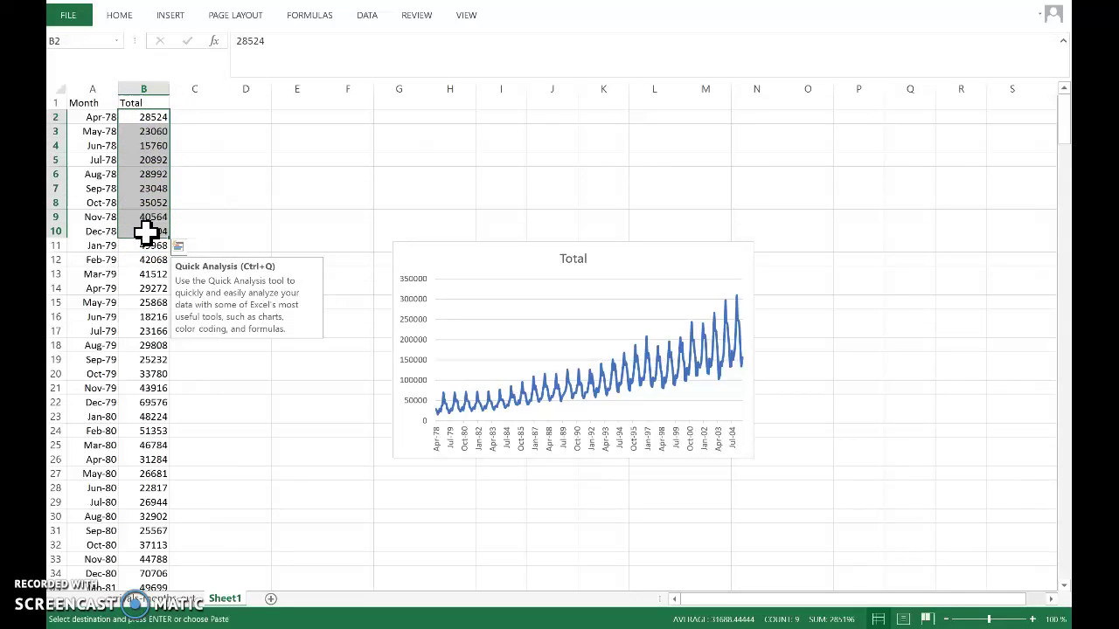
left_click(195, 173)
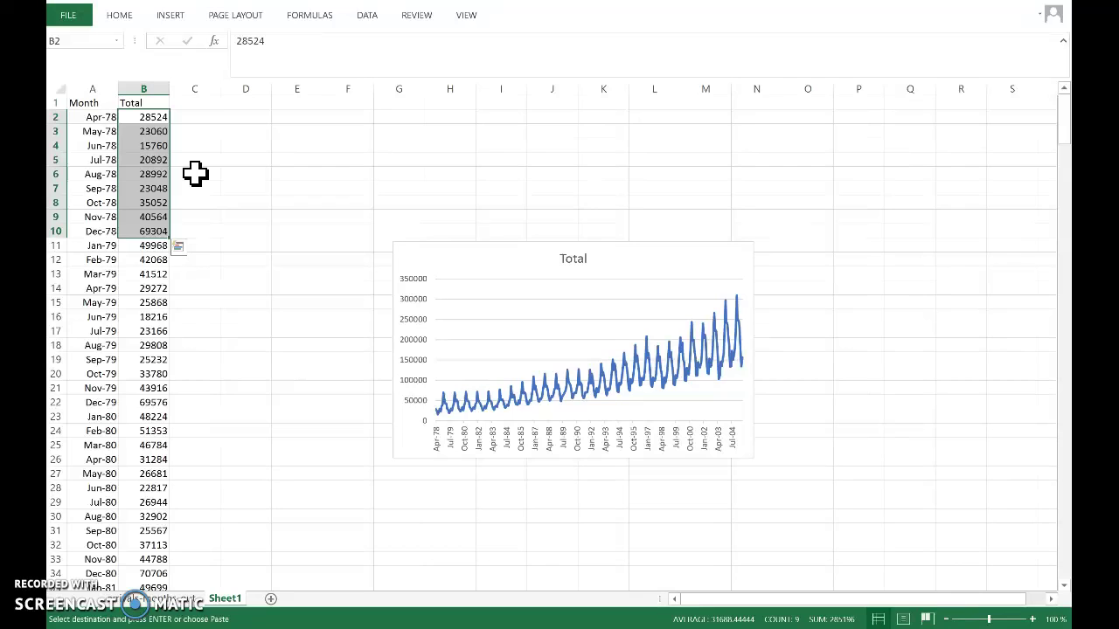
left_click(195, 173)
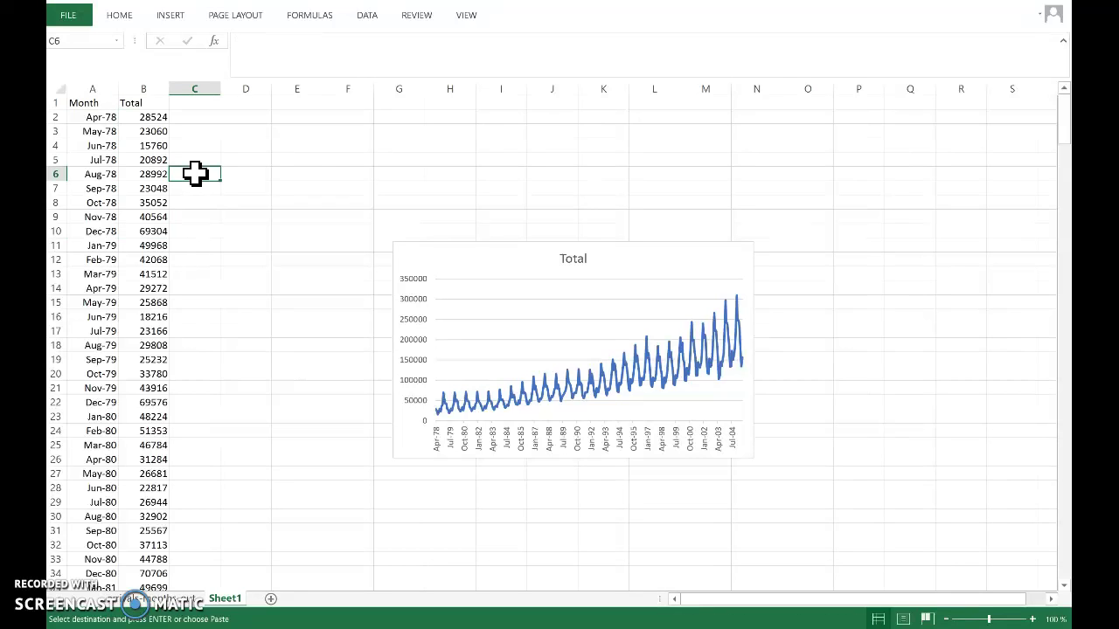
type("=av")
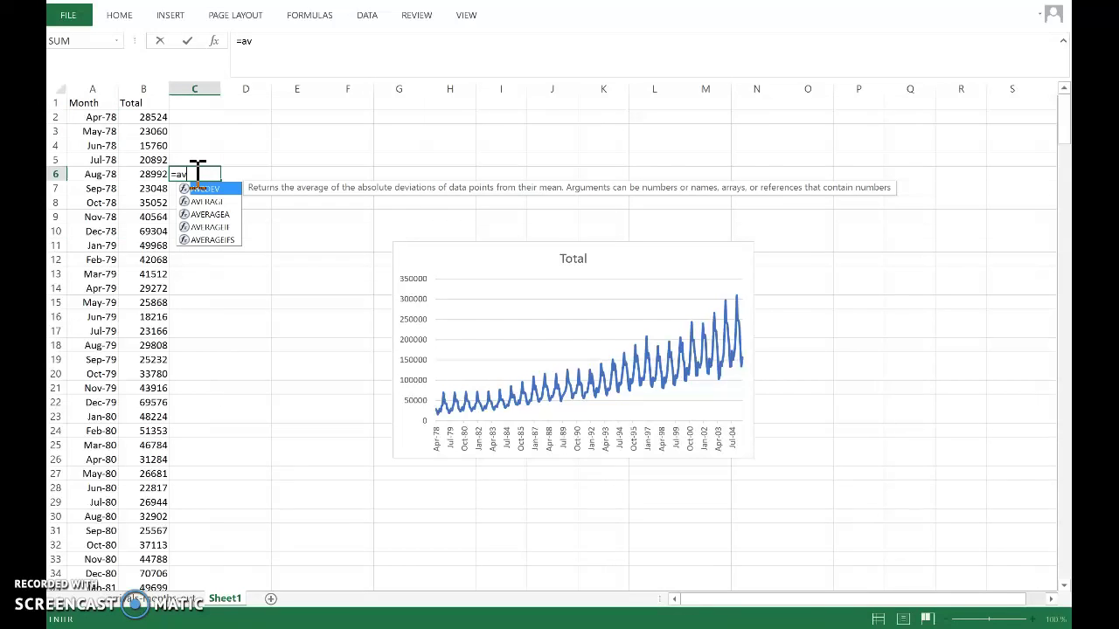
type("erage(")
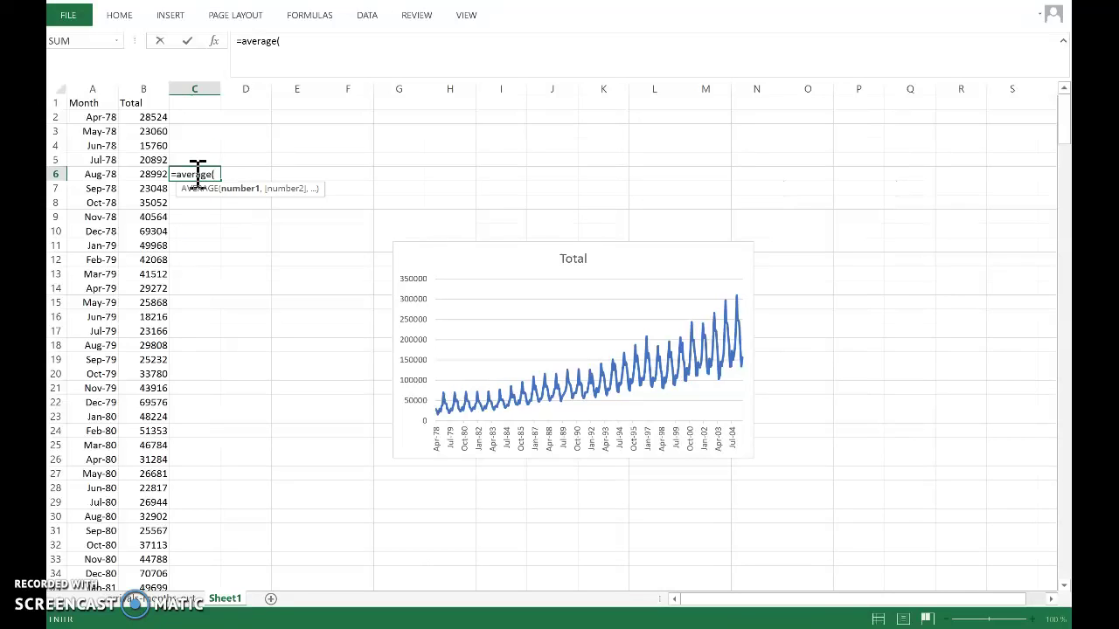
left_click_drag(156, 116, 152, 226)
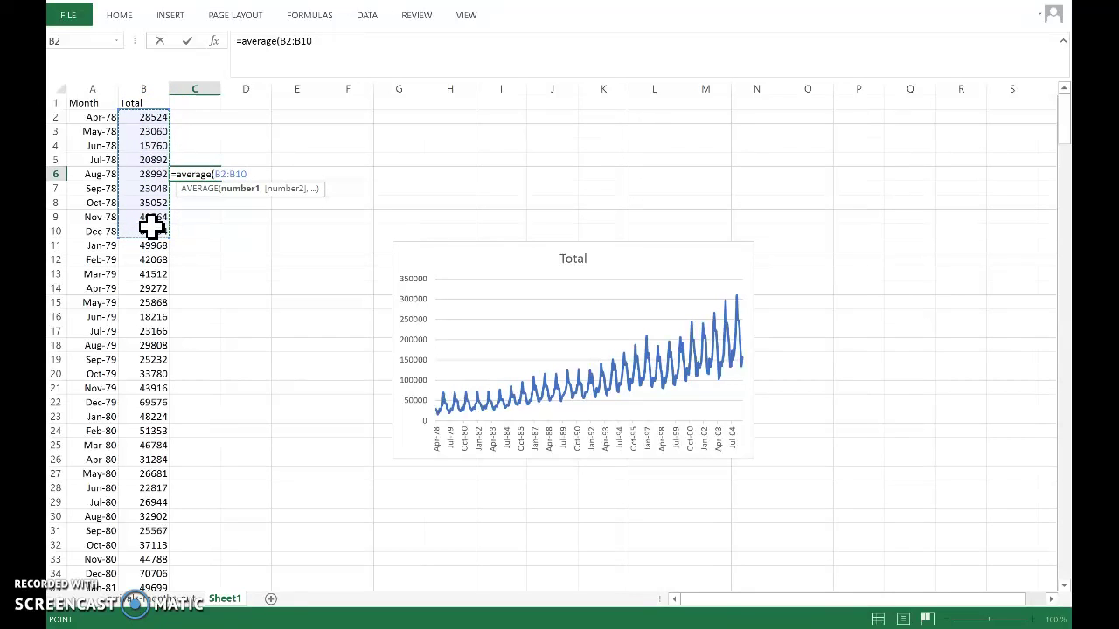
key("Return")
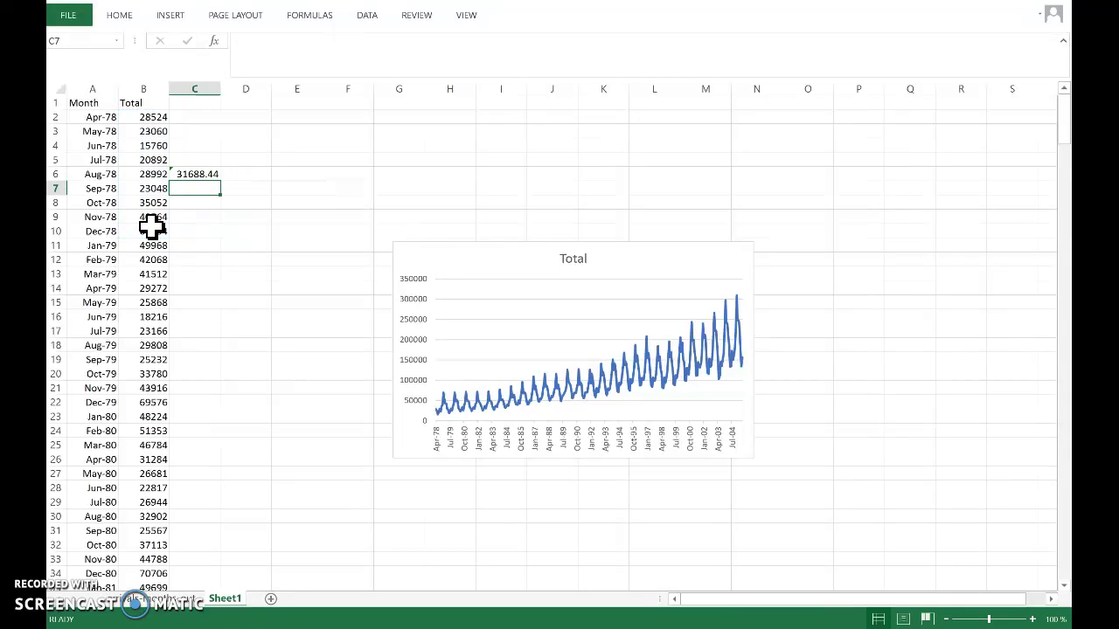
left_click(203, 174)
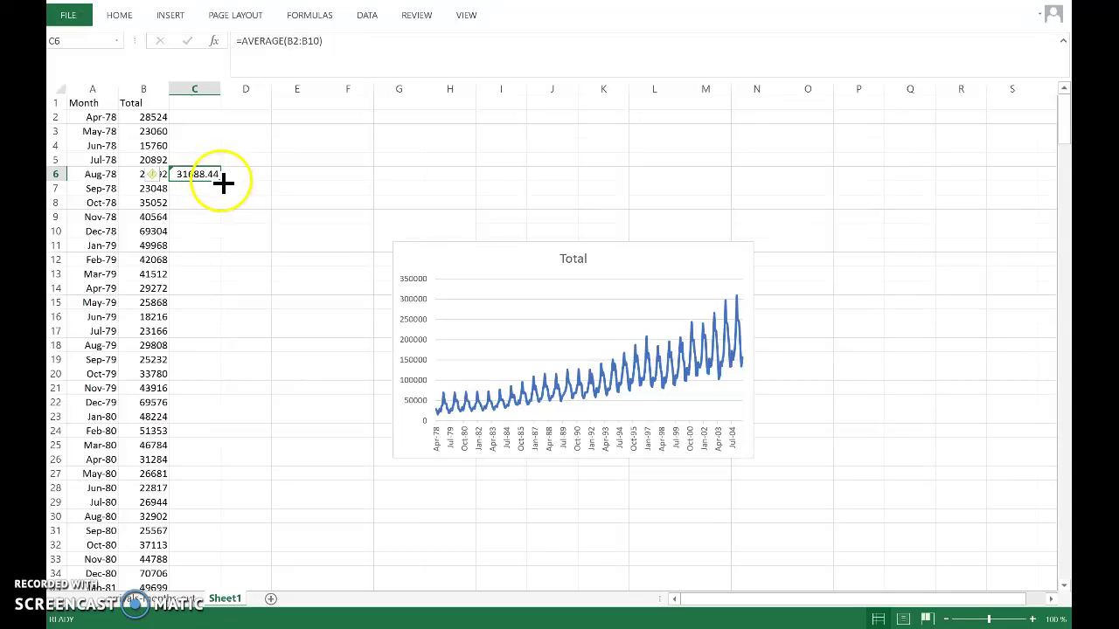
Fill C6's AVERAGE formula down to C324, which shows =AVERAGE(B320:B328) = 210886.6
left_click_drag(221, 181, 211, 488)
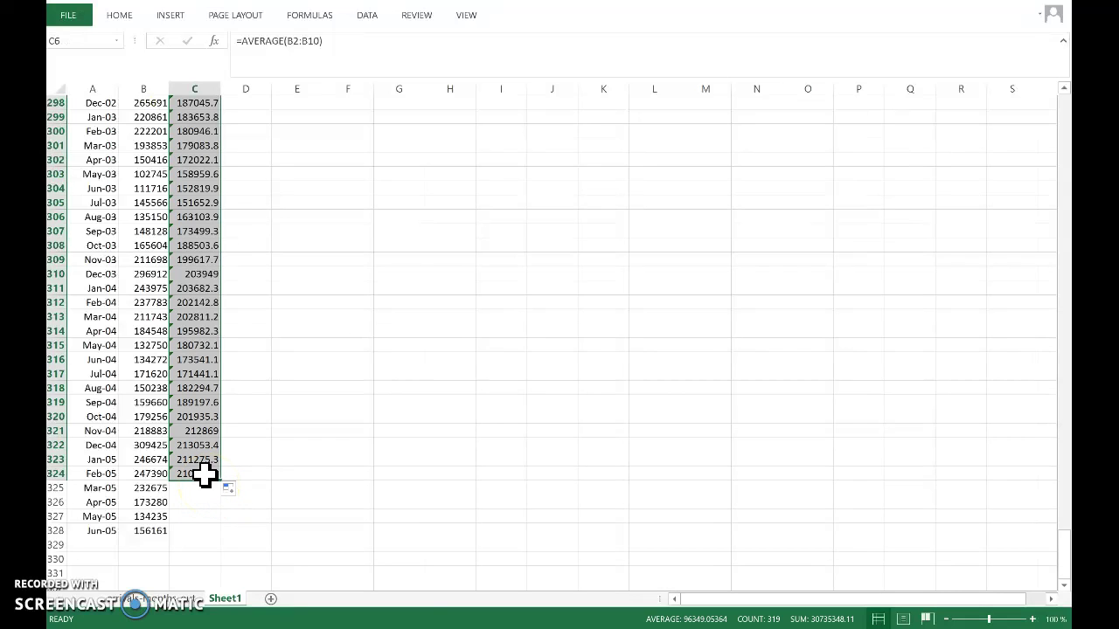
left_click(203, 473)
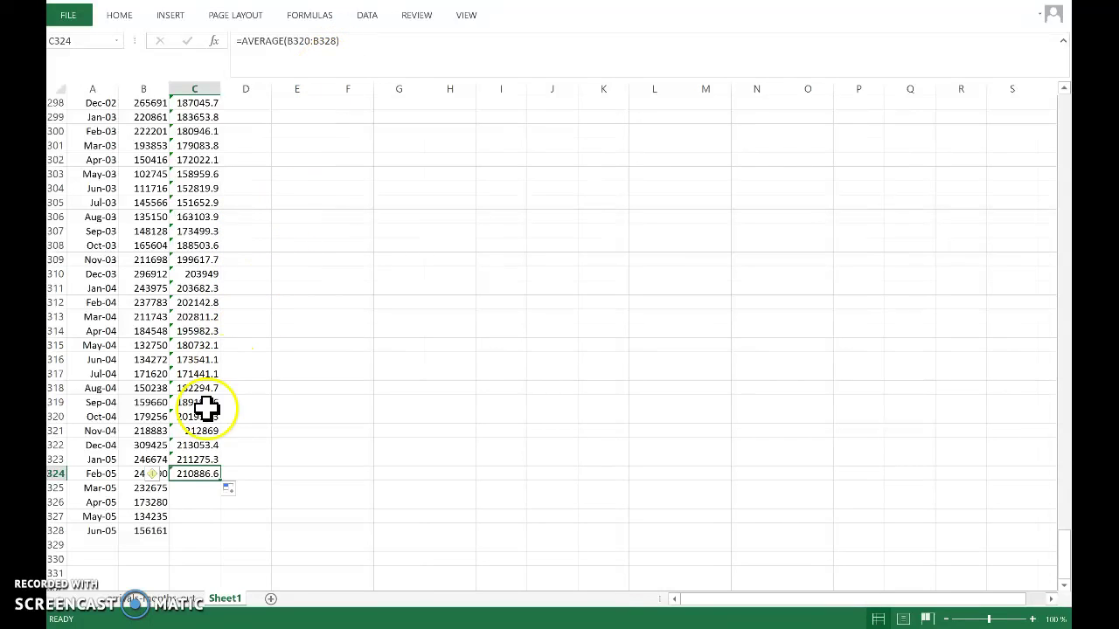
Insert a 2-D line chart of Month, Total and the moving average, enlarged from both corners
left_click_drag(193, 525, 96, 473)
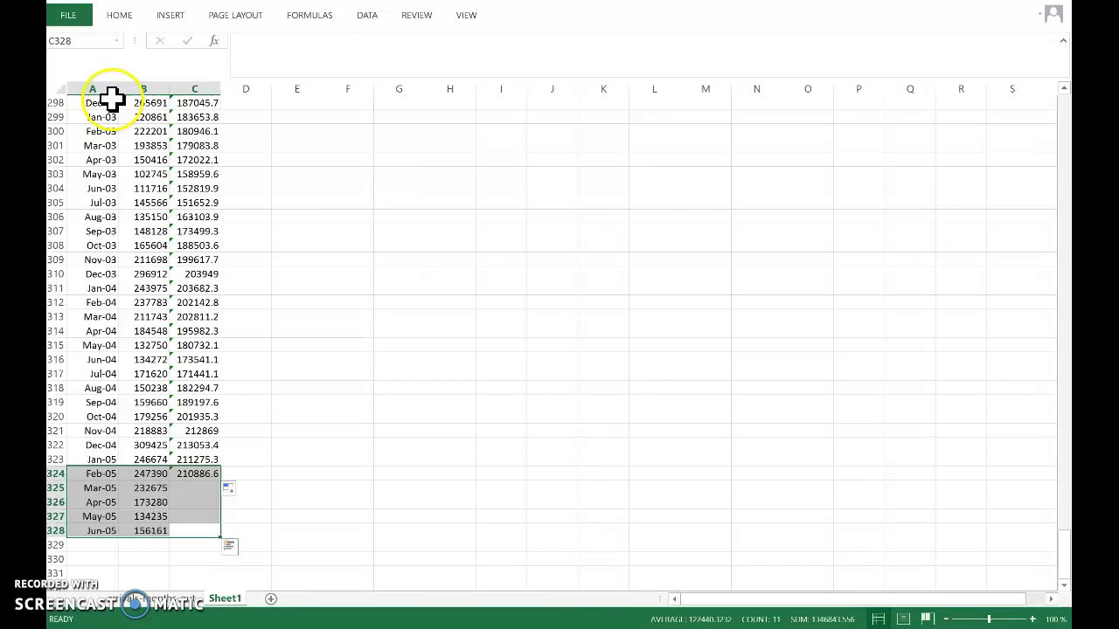
left_click_drag(92, 84, 187, 86)
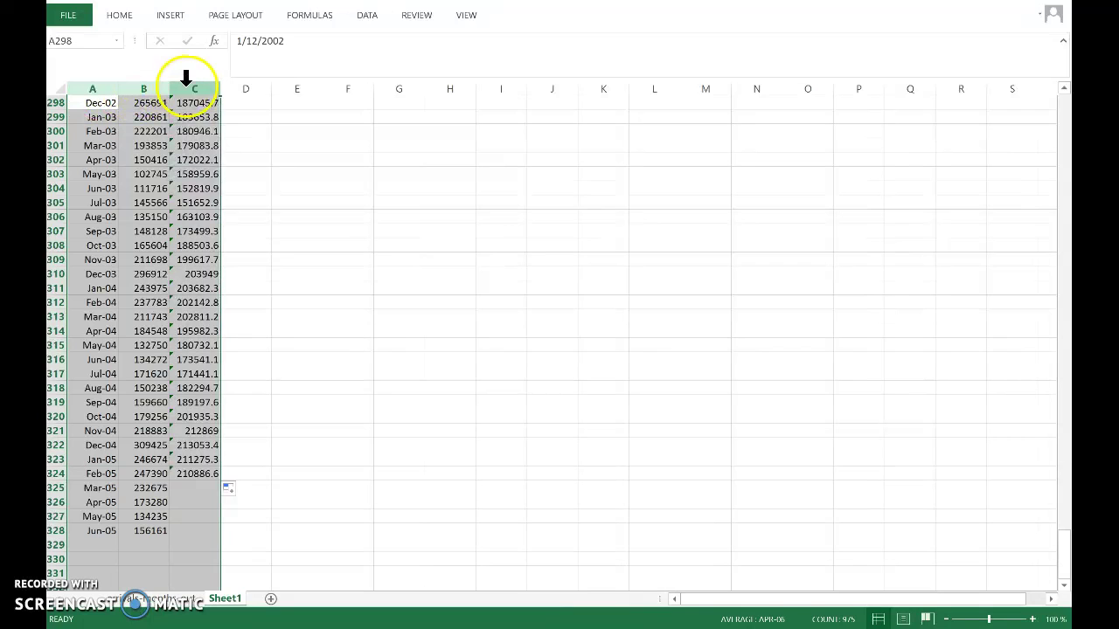
left_click(173, 16)
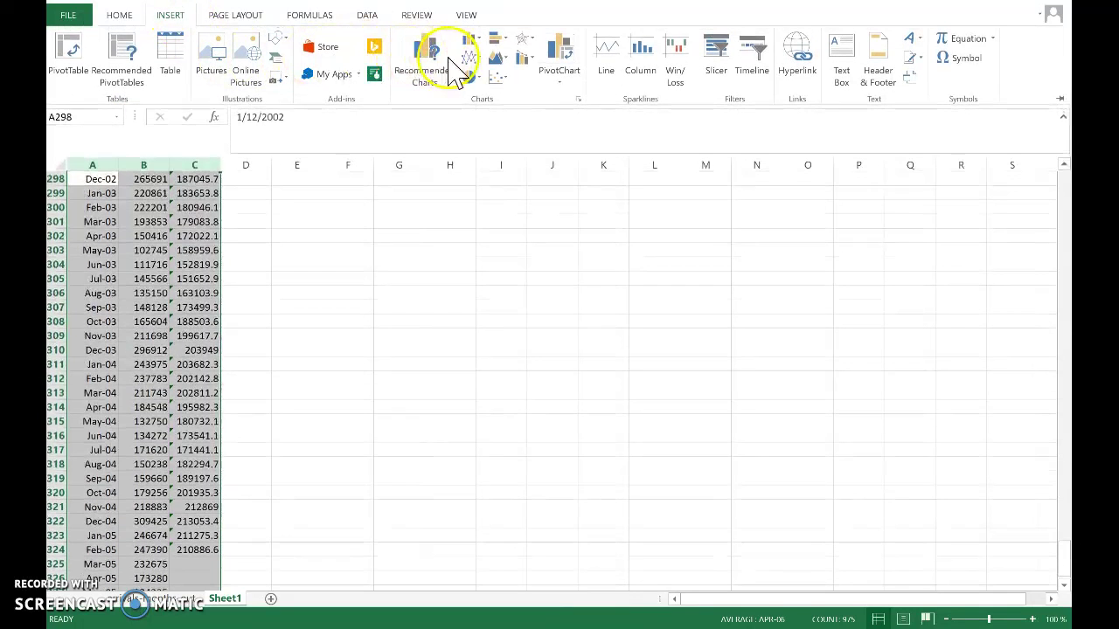
left_click(472, 61)
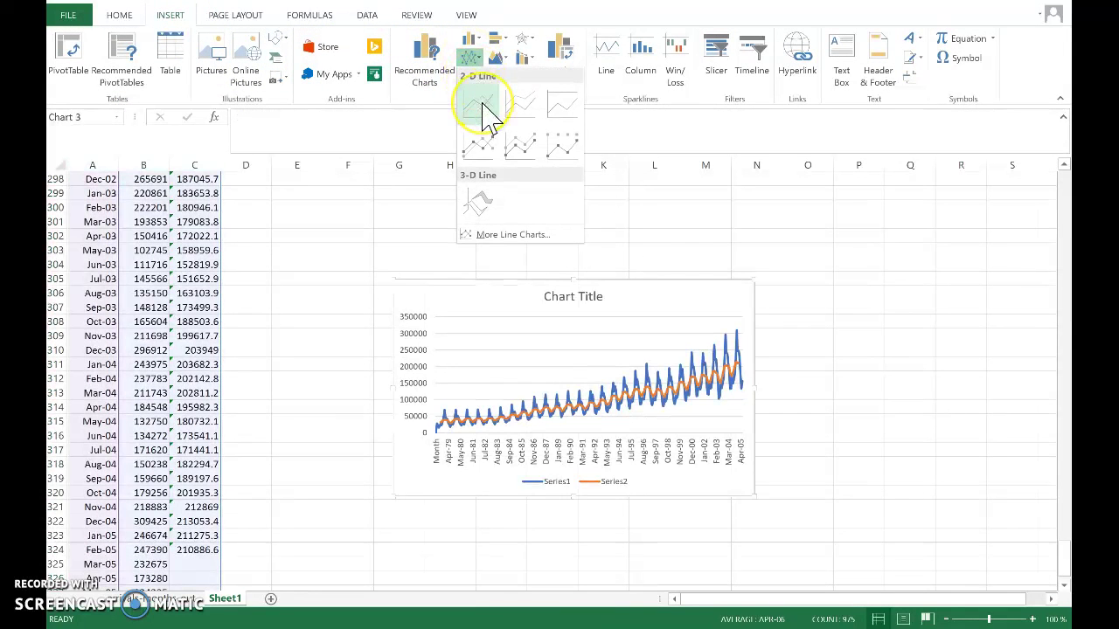
left_click(488, 112)
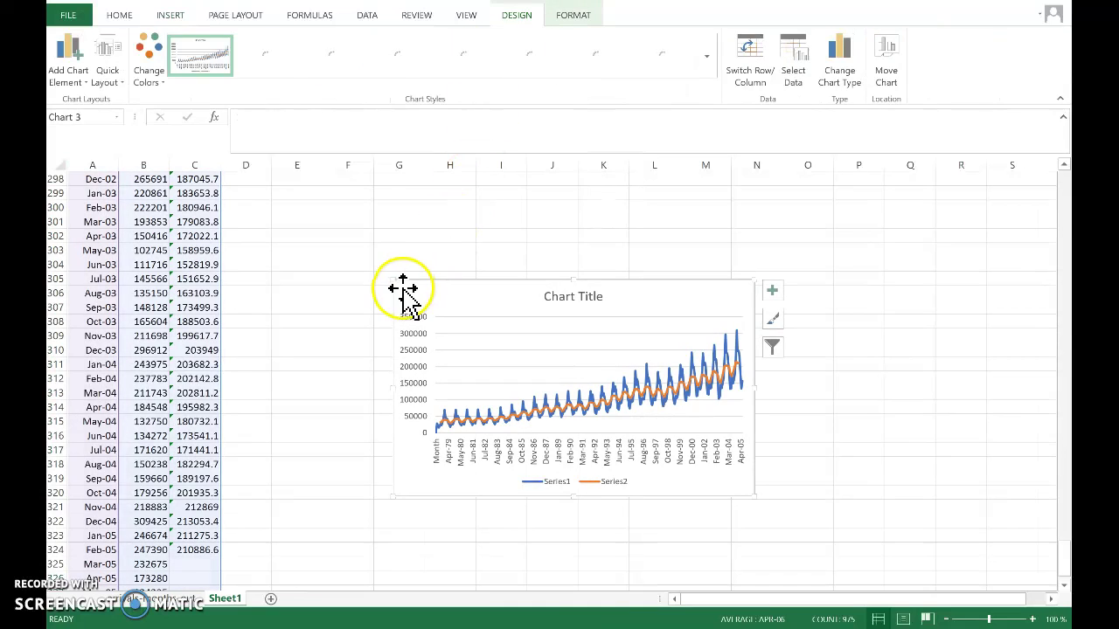
left_click_drag(394, 282, 297, 179)
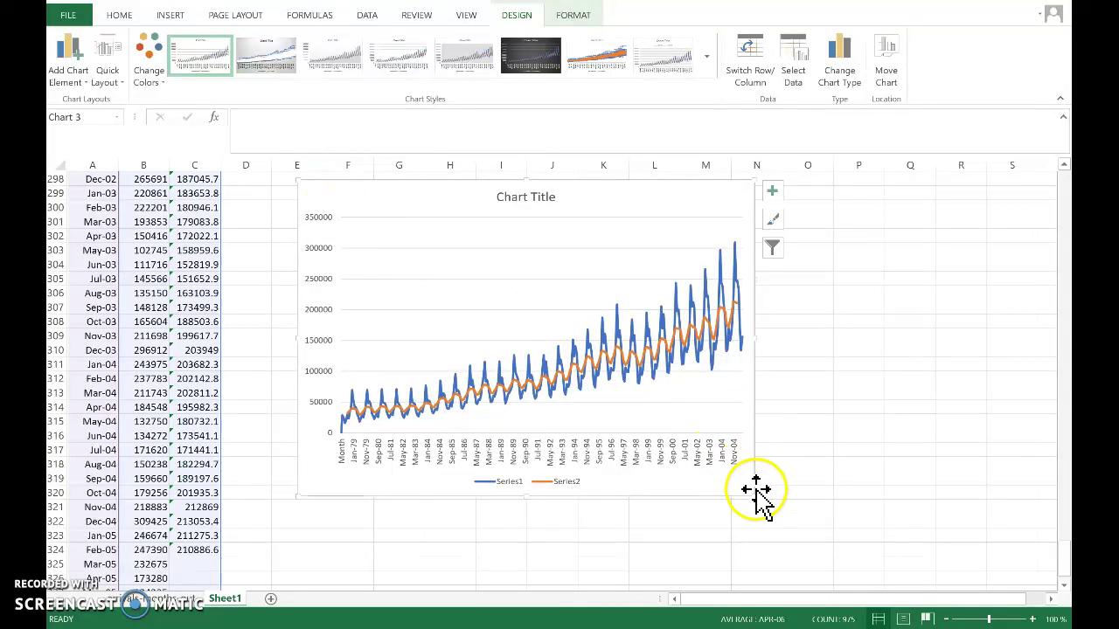
left_click_drag(755, 495, 891, 561)
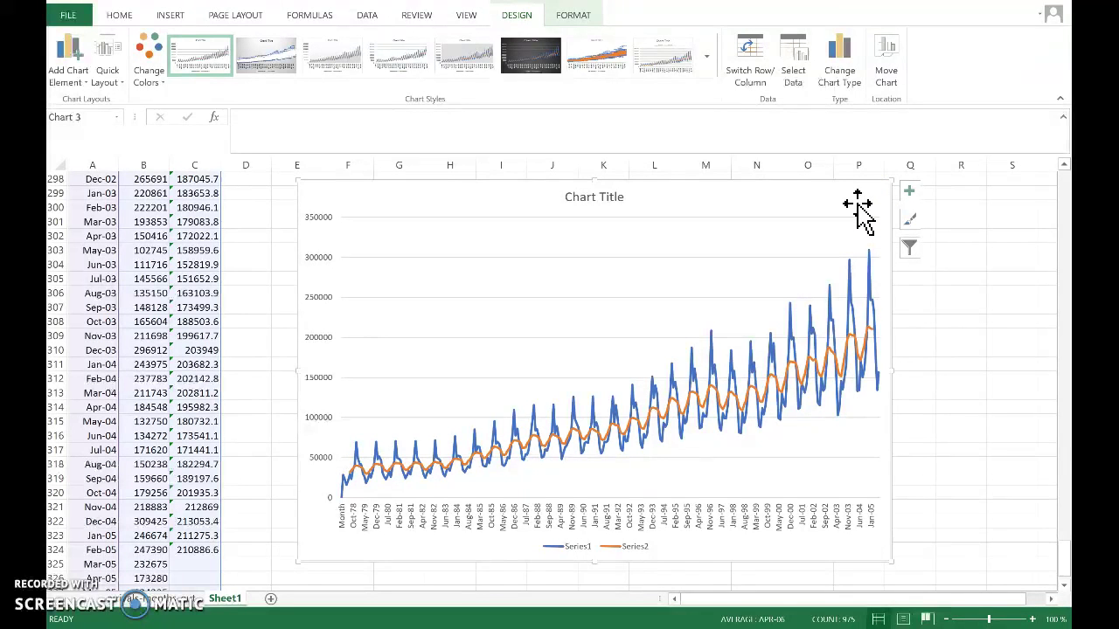
Delete the two-line moving-average chart
left_click(313, 190)
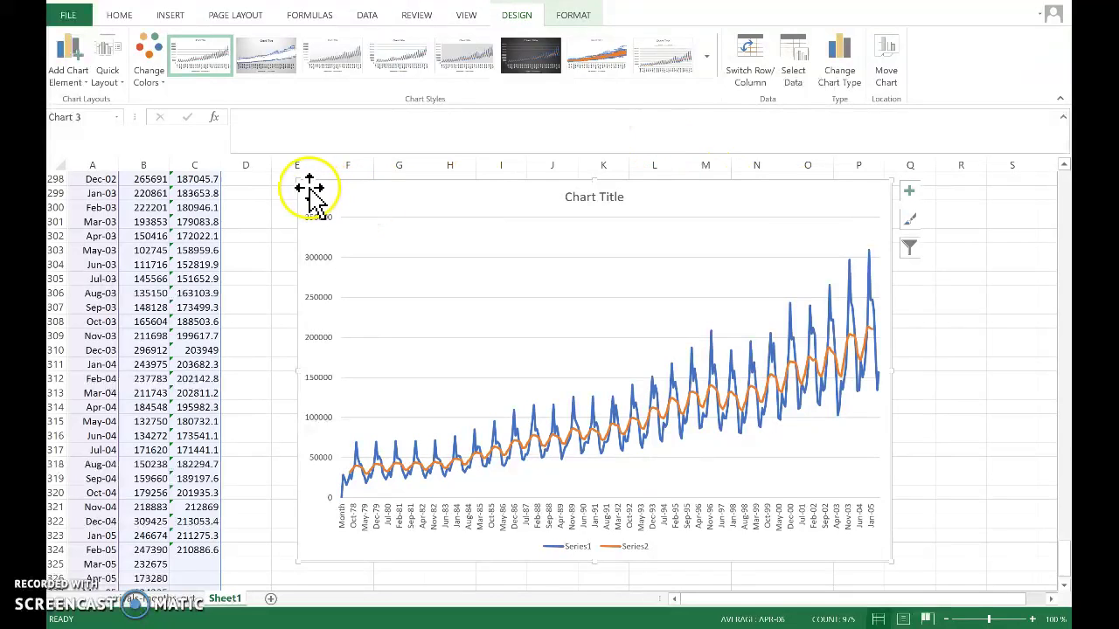
left_click(312, 192)
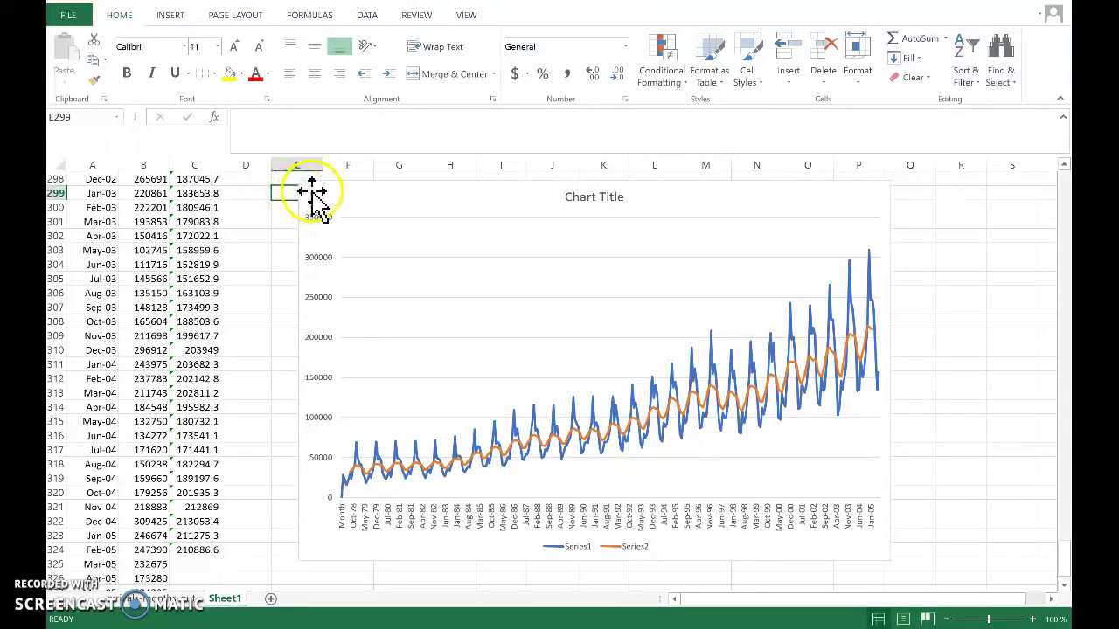
left_click(312, 192)
key("Delete")
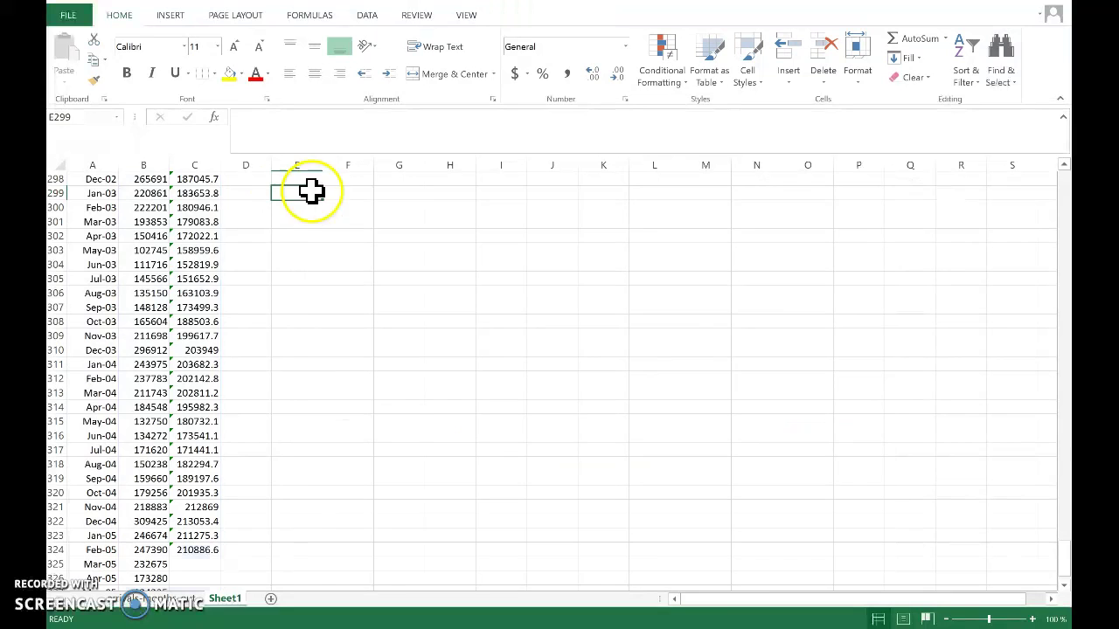
Scroll back to the top and delete the original Total line chart
left_click(245, 250)
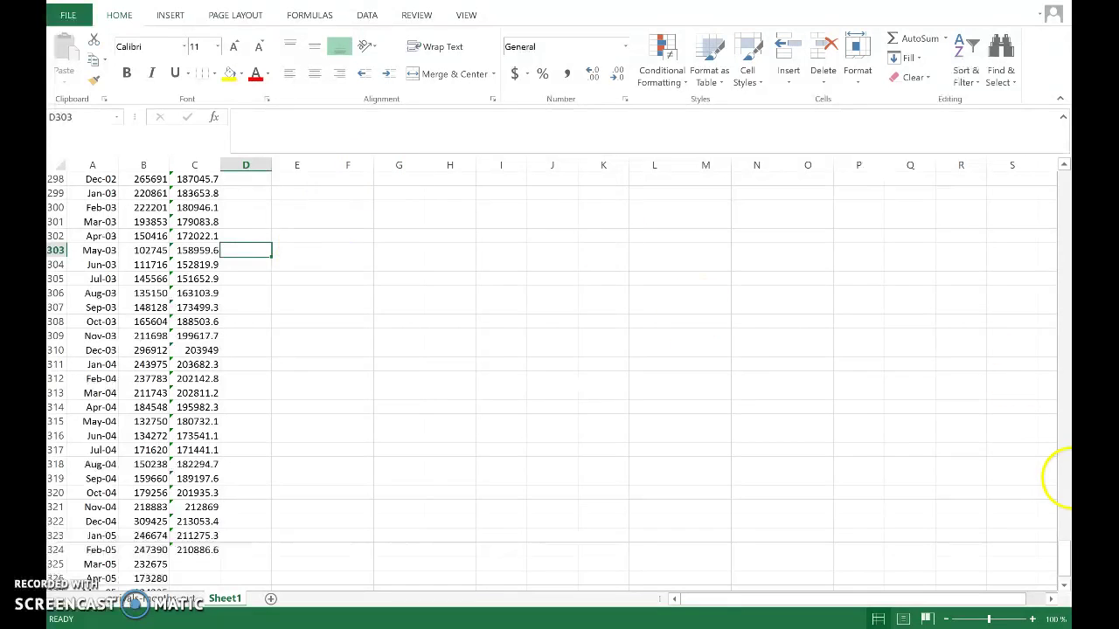
left_click_drag(1057, 559, 1063, 180)
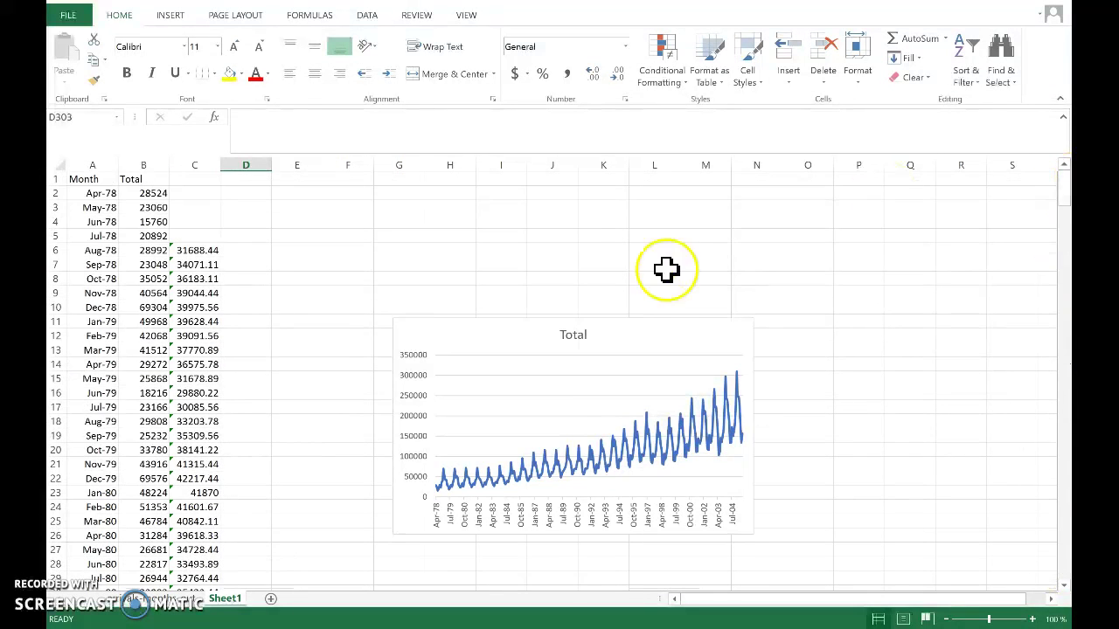
left_click(679, 326)
key("Delete")
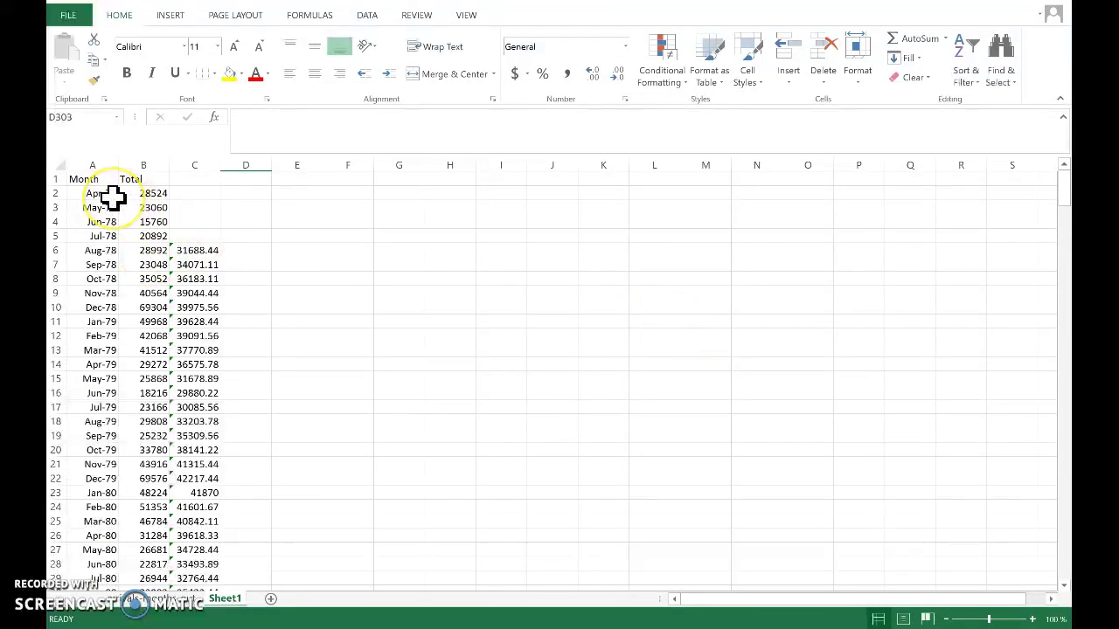
left_click_drag(93, 196, 94, 347)
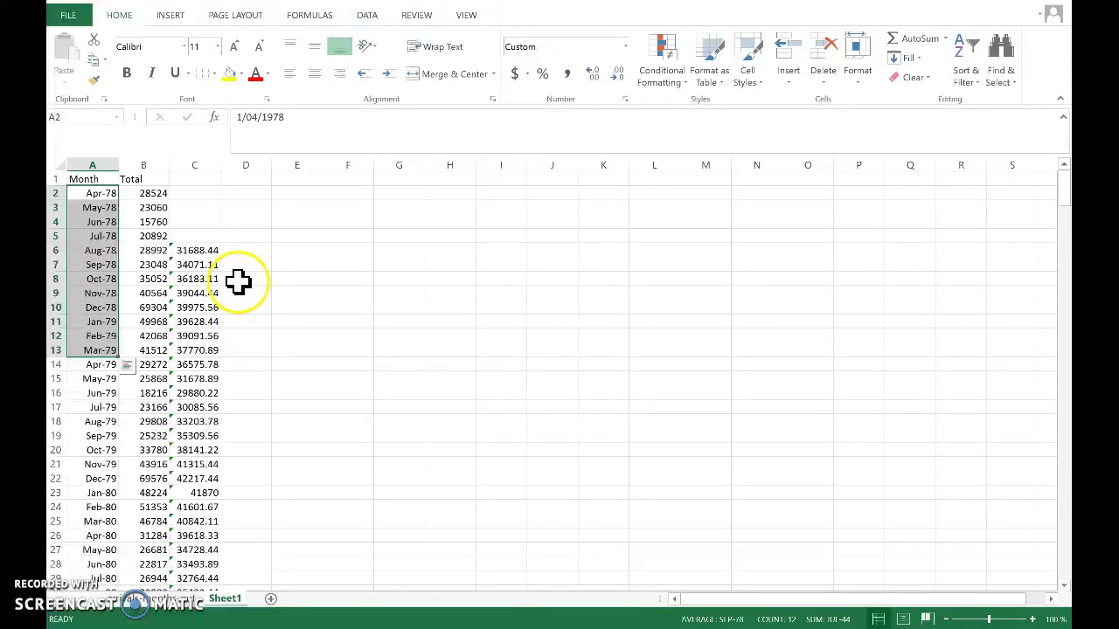
Enter =AVERAGE(B2:B13) in D8 (34895.33) and fill it down to D9 (34957.67)
left_click(245, 279)
type("=")
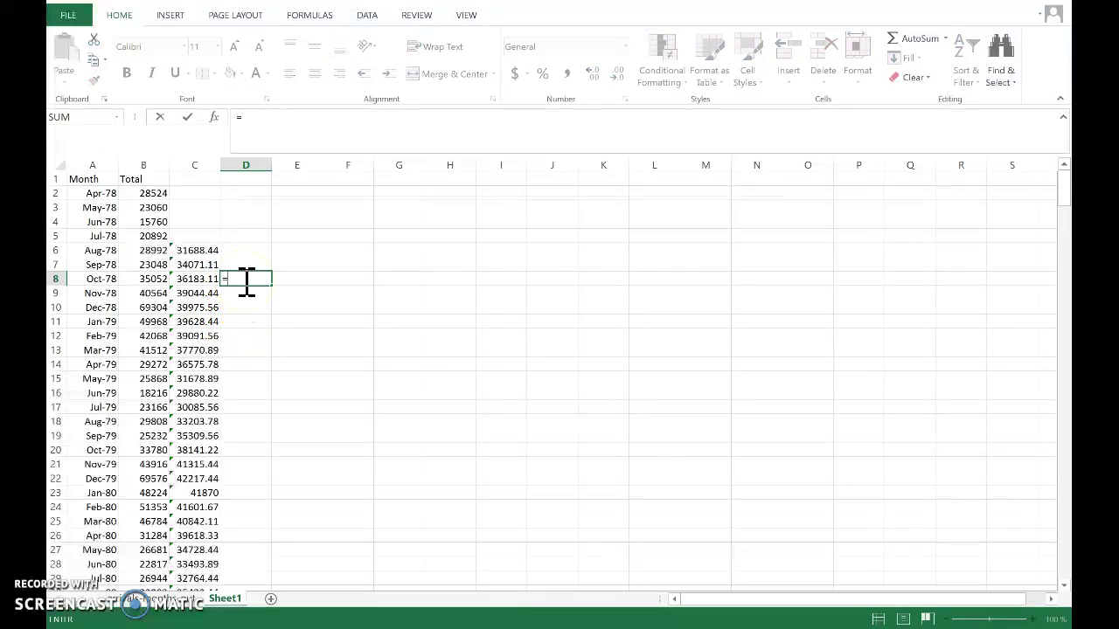
type("average(")
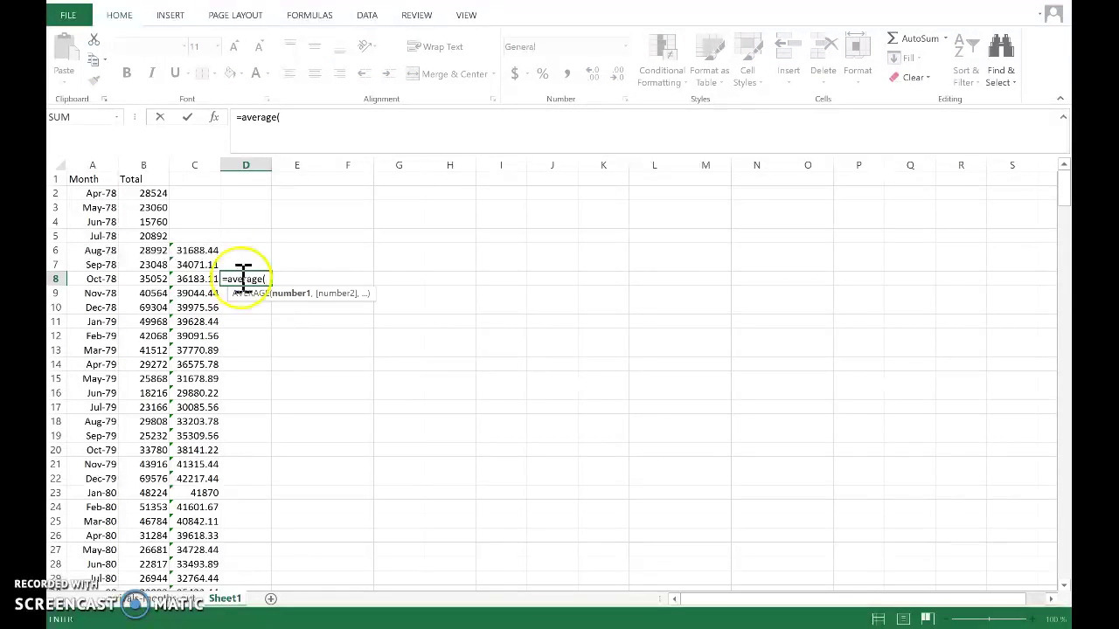
left_click_drag(153, 194, 155, 348)
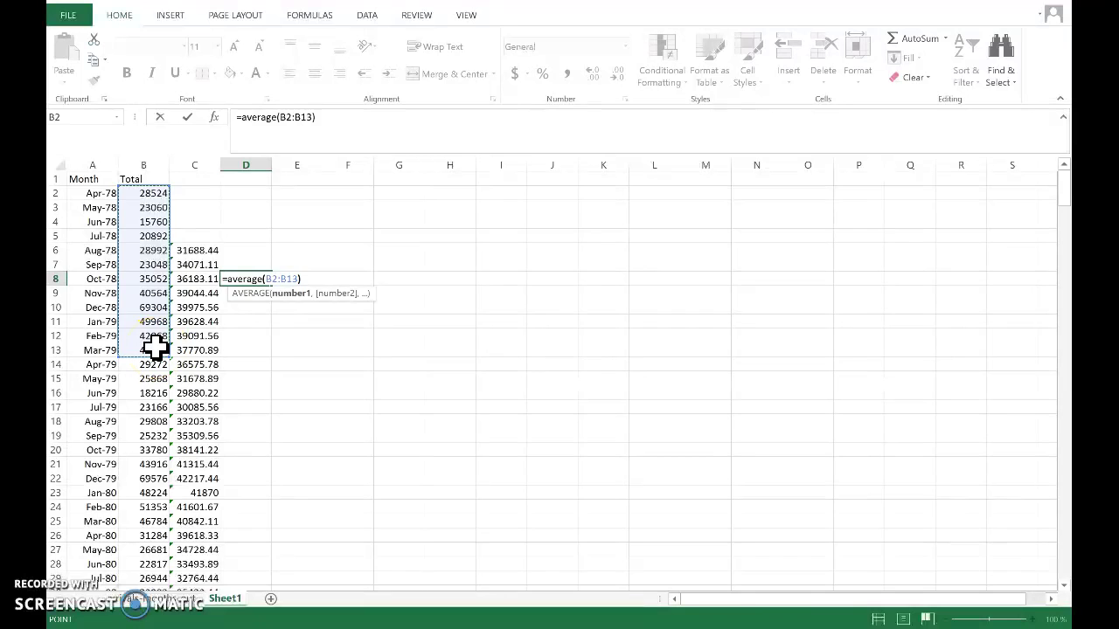
key("Return")
left_click(253, 278)
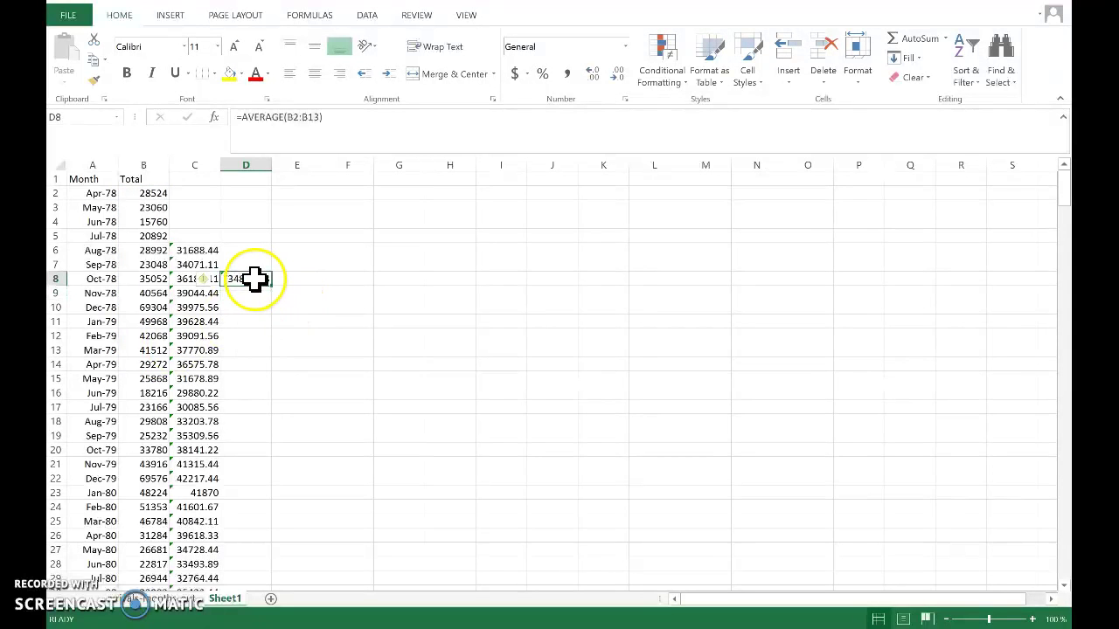
left_click_drag(272, 286, 270, 300)
Highlight B2:B13 to confirm the range D8 averages
left_click(236, 278)
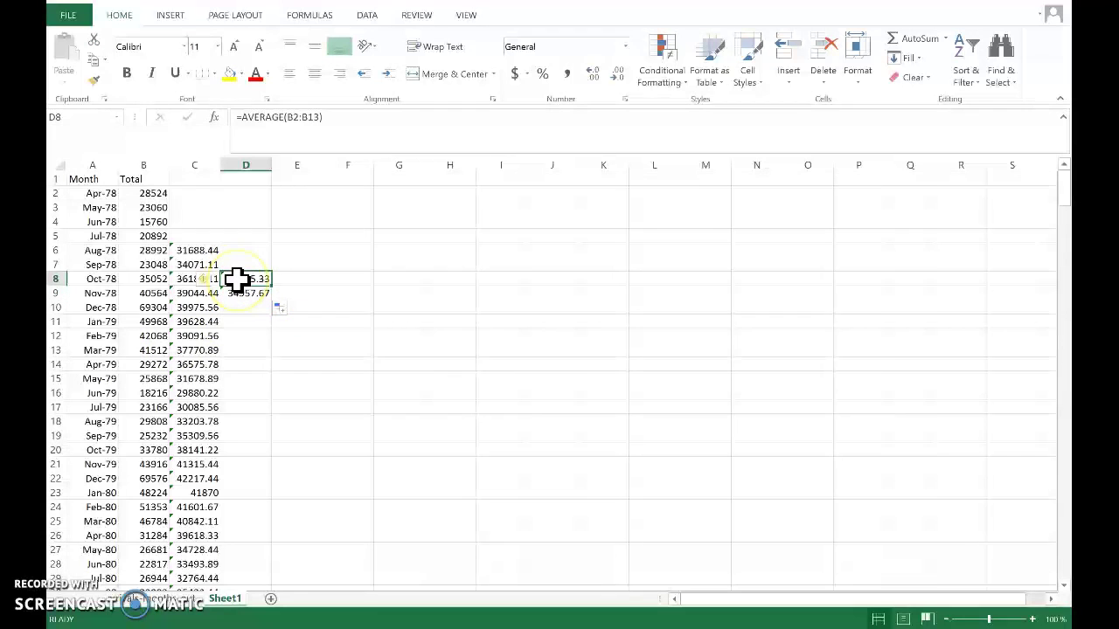
left_click(143, 195)
left_click_drag(145, 201, 145, 348)
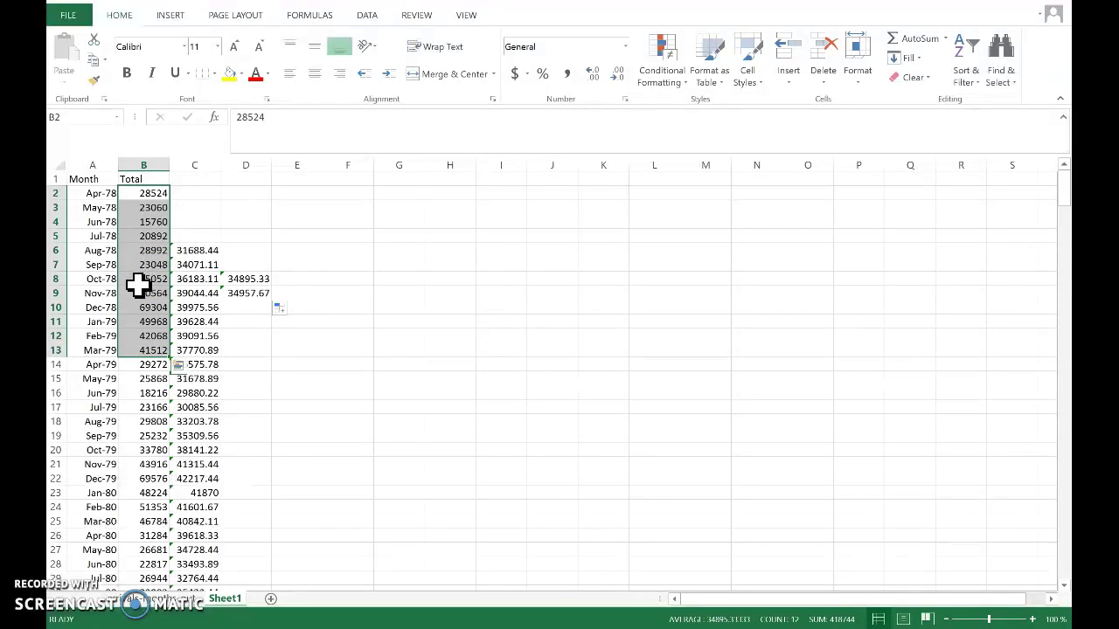
Enter =AVERAGE(D8:D9) in E8, returning 34926.5
left_click(287, 280)
type("=averag")
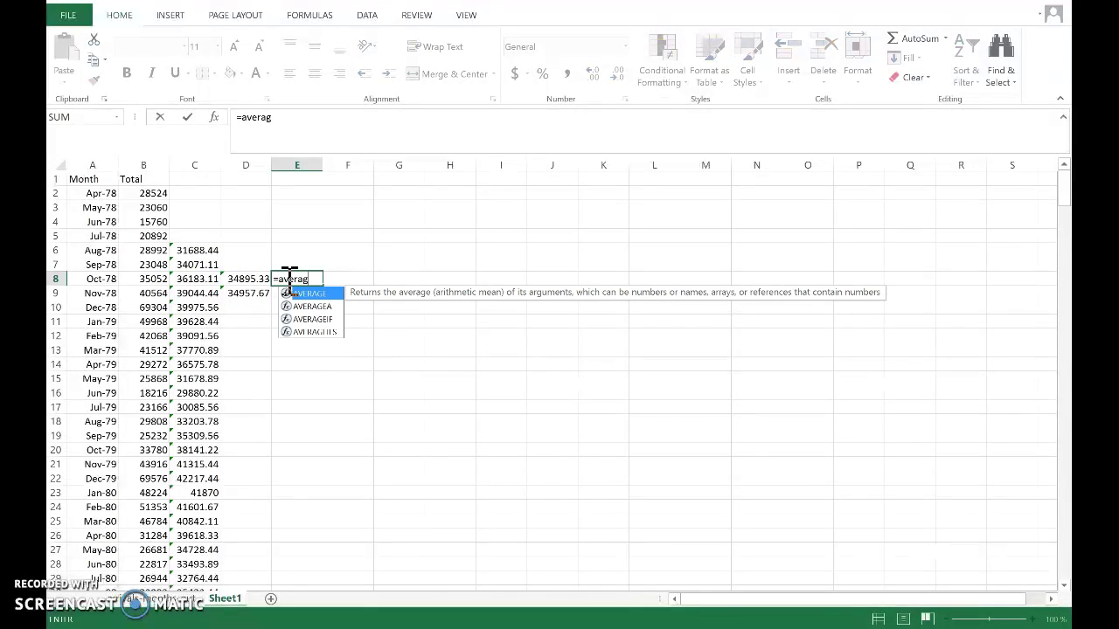
type("e(")
left_click_drag(252, 278, 251, 294)
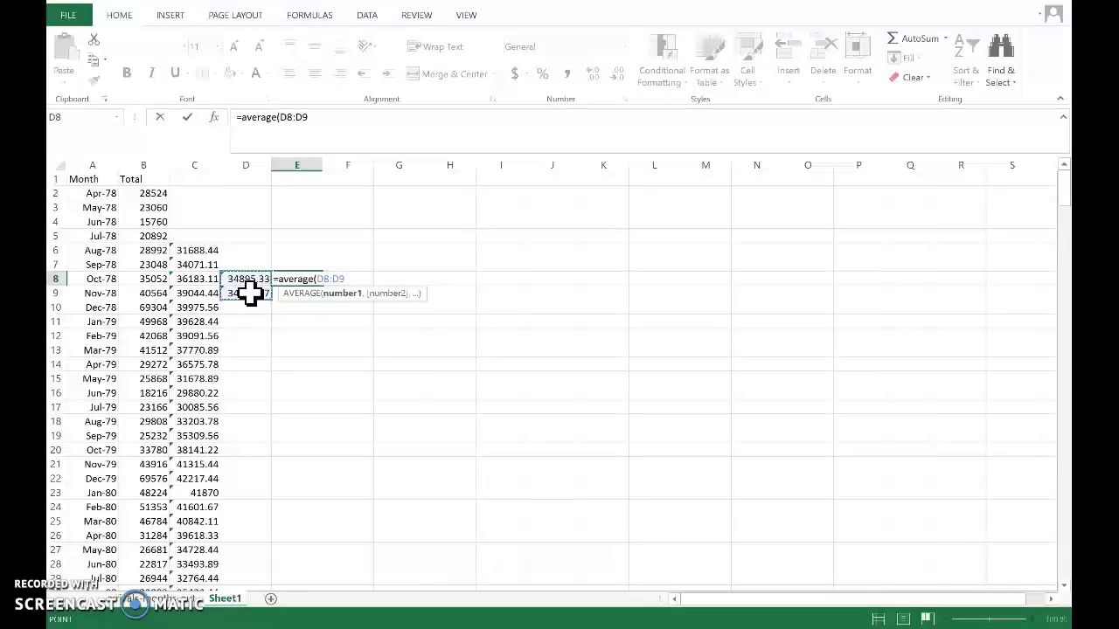
type(")")
key("Return")
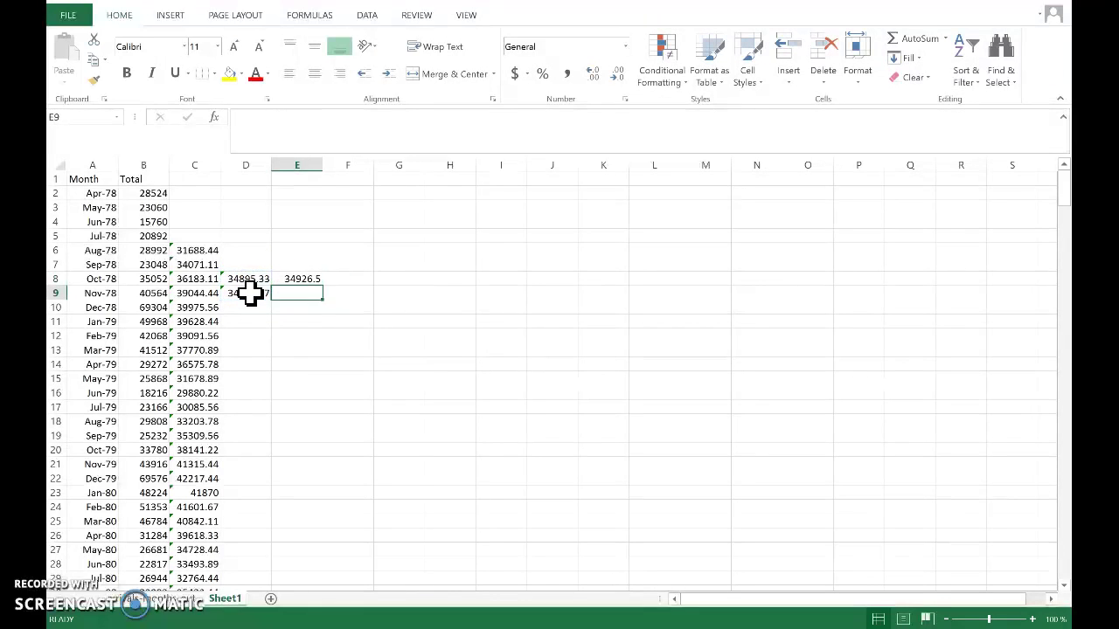
left_click(299, 277)
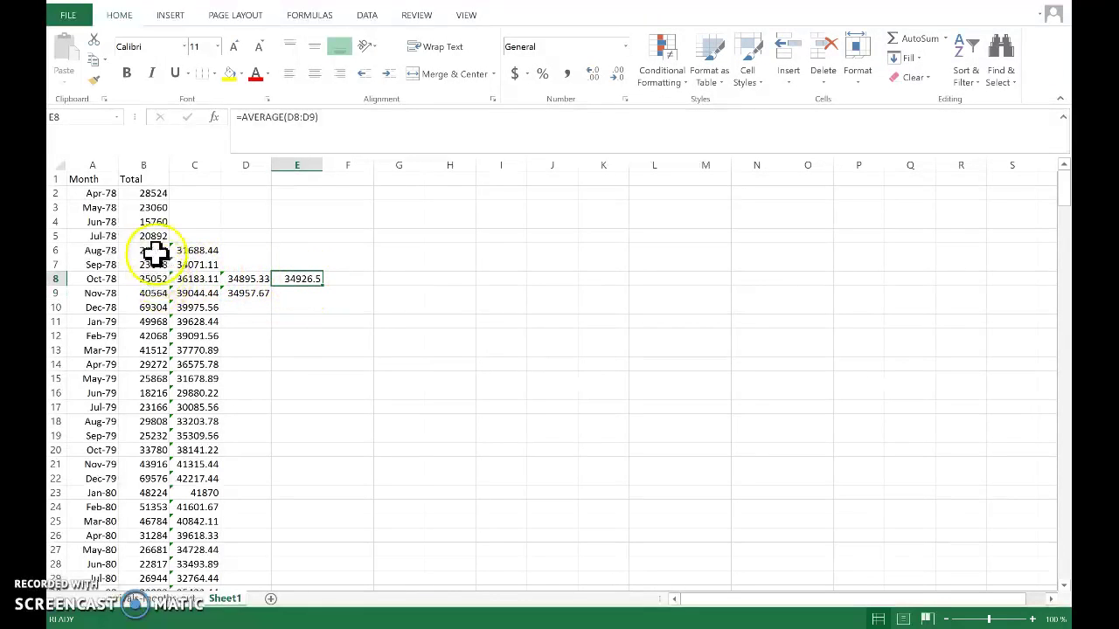
Highlight B3:B13 and B2 to compare the next twelve-month window
left_click(155, 211)
left_click_drag(155, 213, 155, 344)
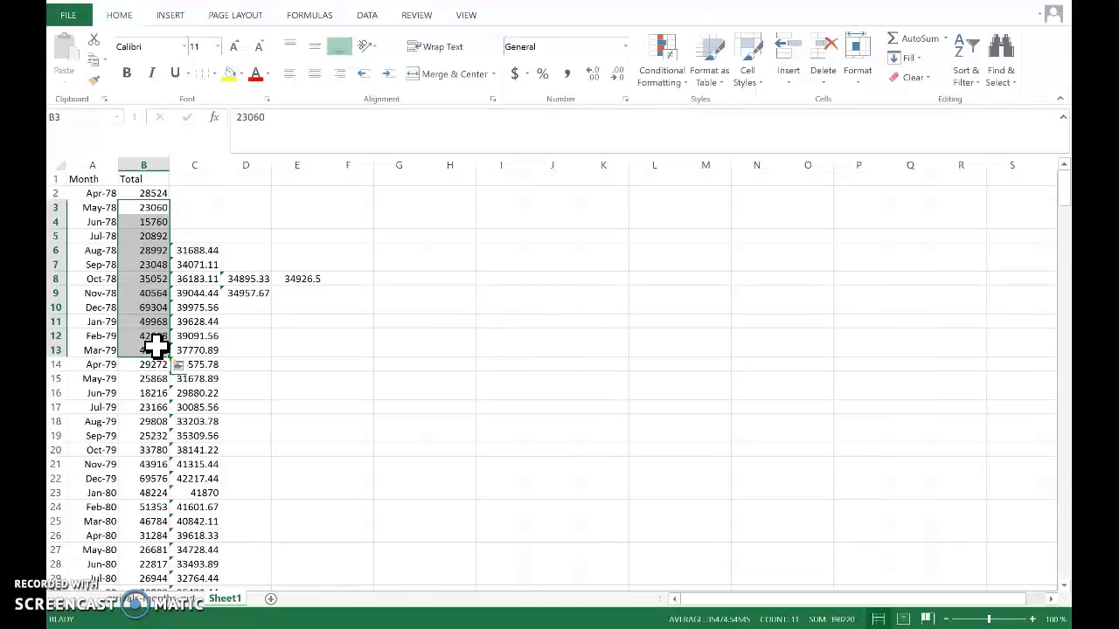
left_click(154, 201)
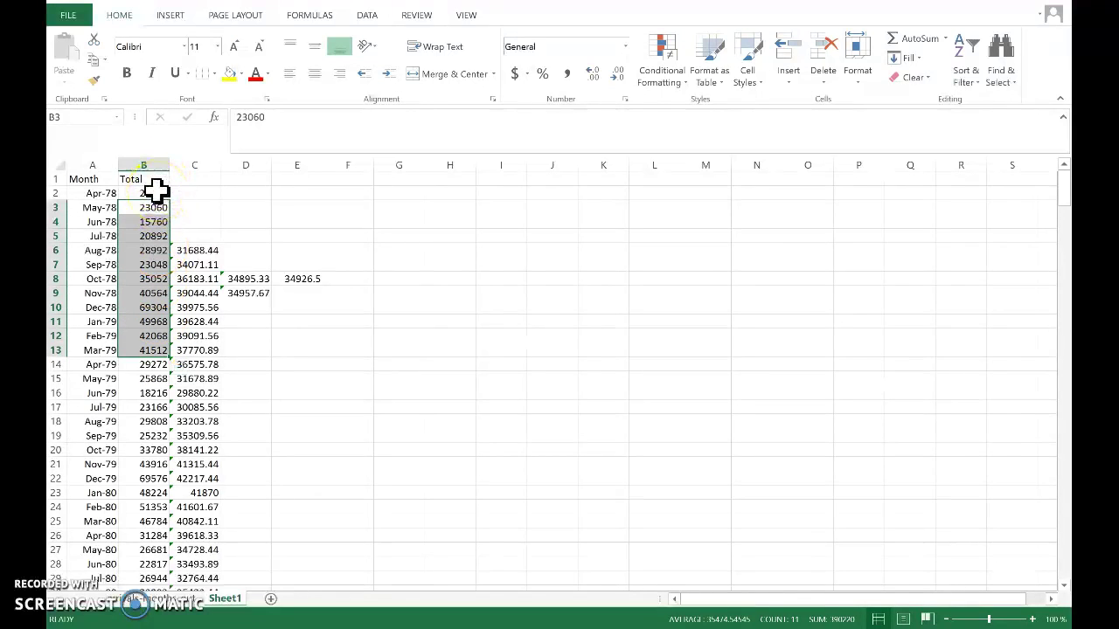
left_click(155, 192)
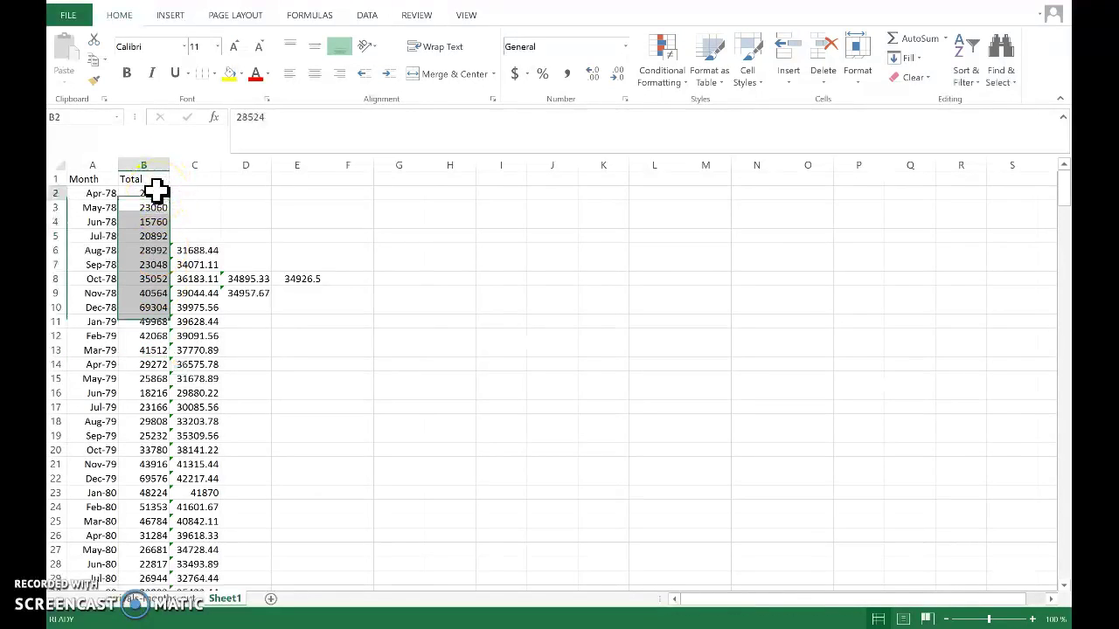
Fill the D8:E8 formulas down to row 323 and inspect D323 (198291.4) and E323
left_click(153, 365)
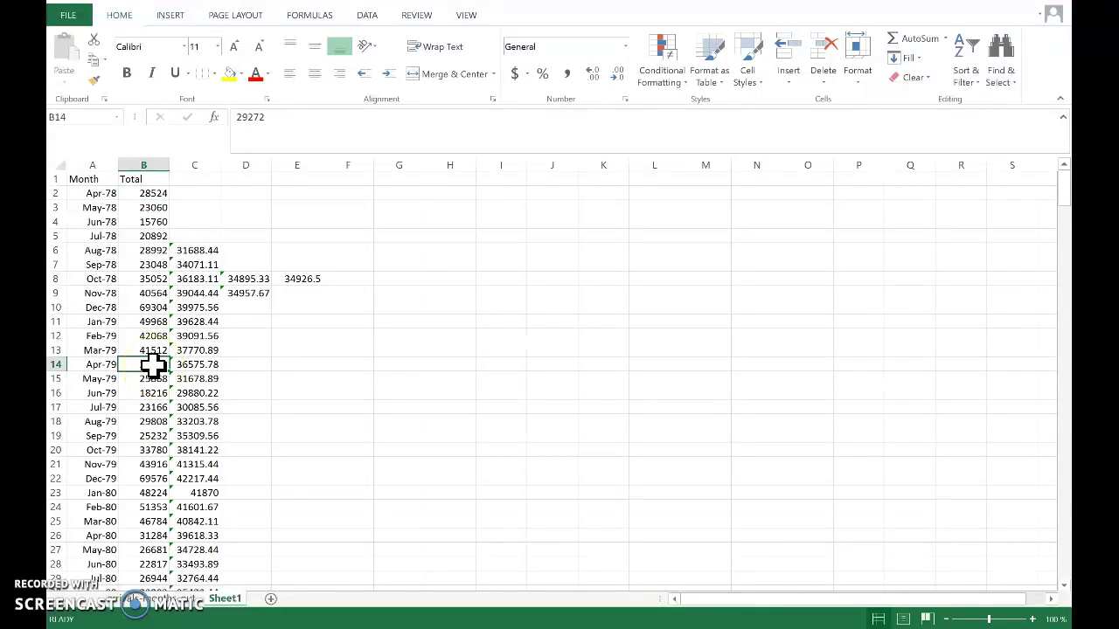
left_click_drag(257, 285, 275, 394)
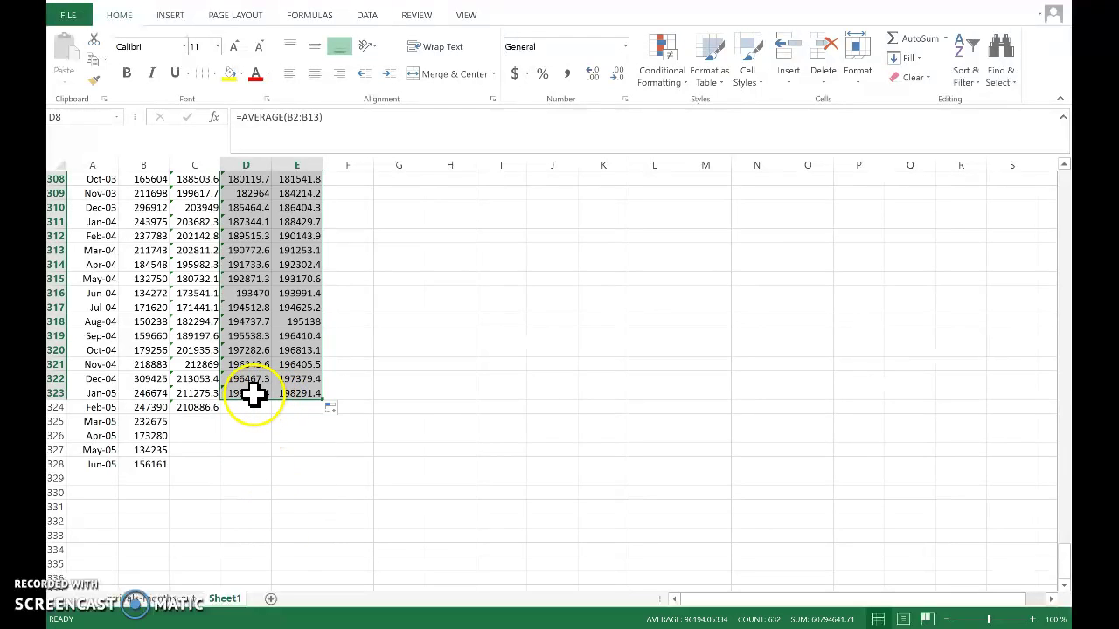
left_click(253, 393)
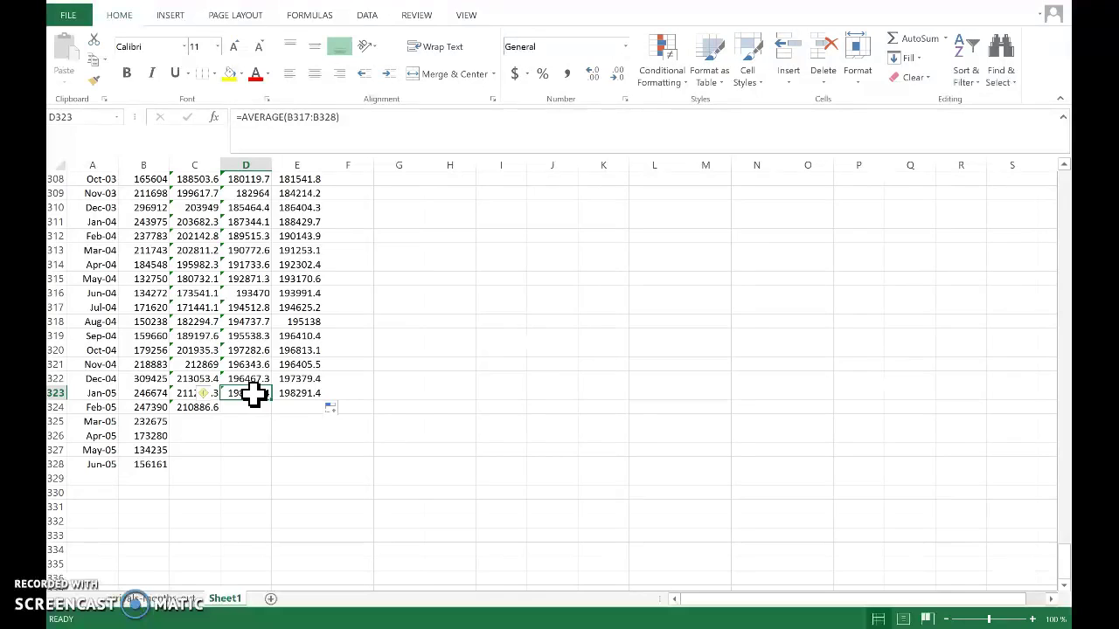
left_click(284, 394)
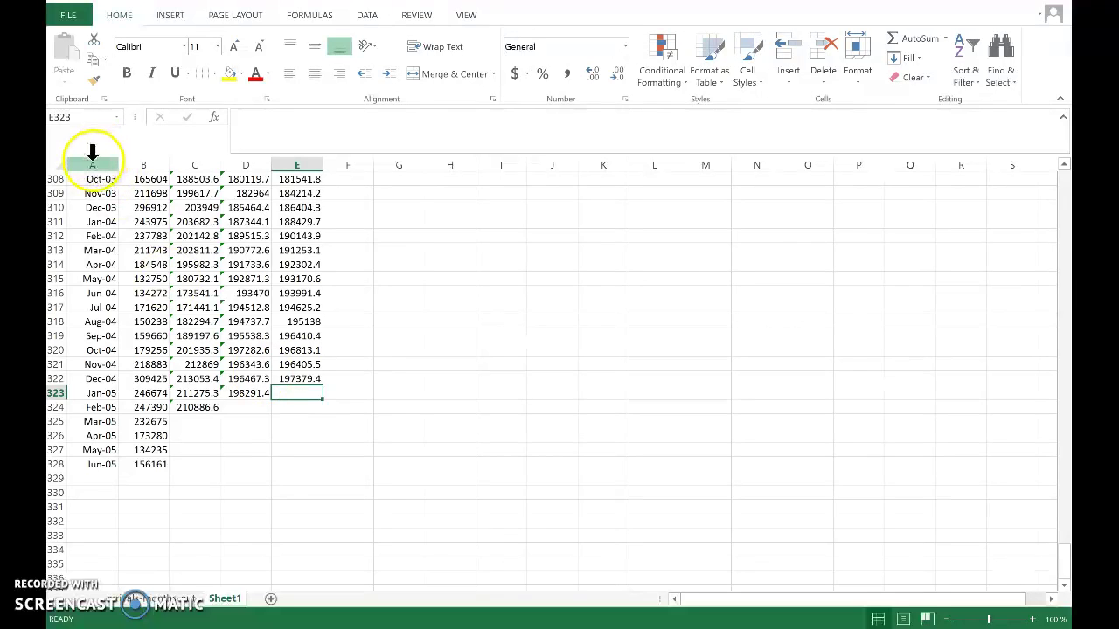
Chart Month, Total and the column E centred average as a basic 2-D line chart
left_click_drag(97, 164, 135, 159)
left_click(292, 159, "ctrl")
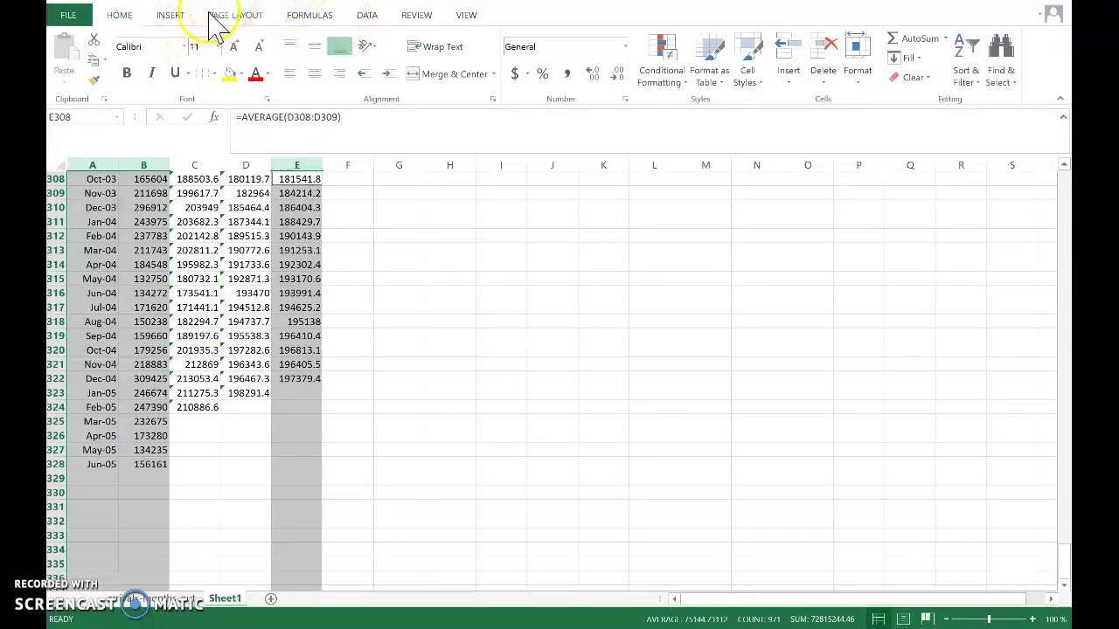
left_click(175, 16)
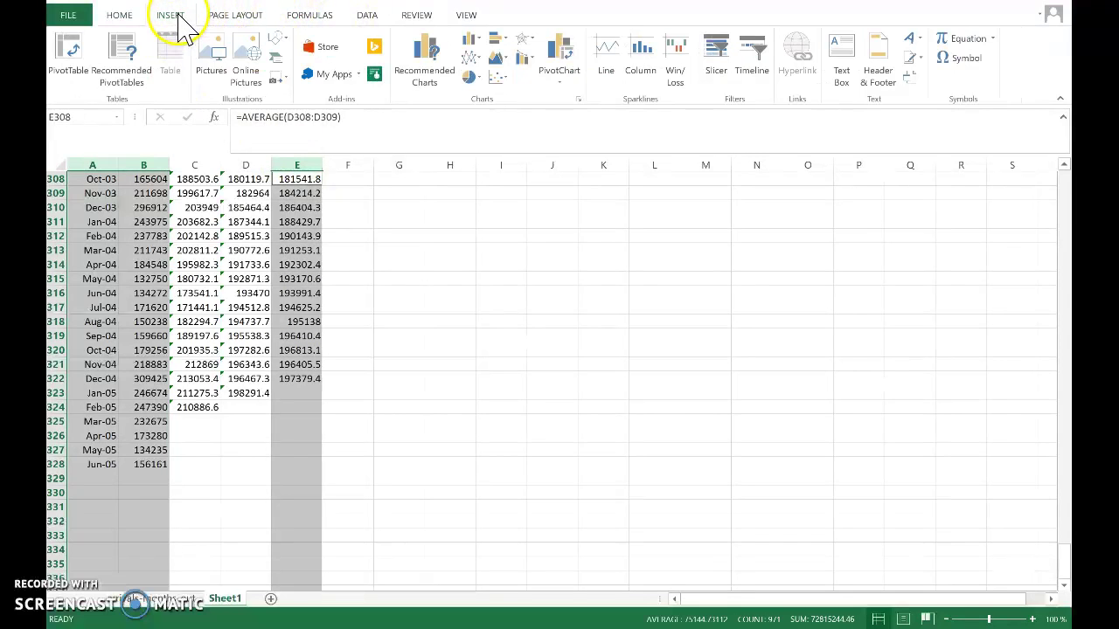
left_click(472, 66)
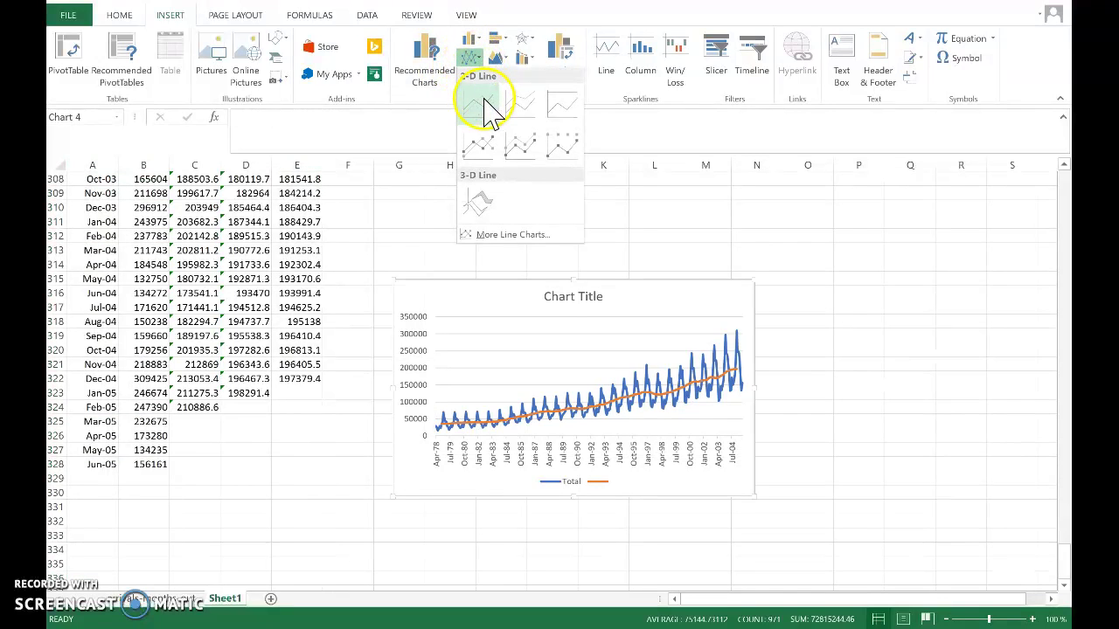
left_click(488, 108)
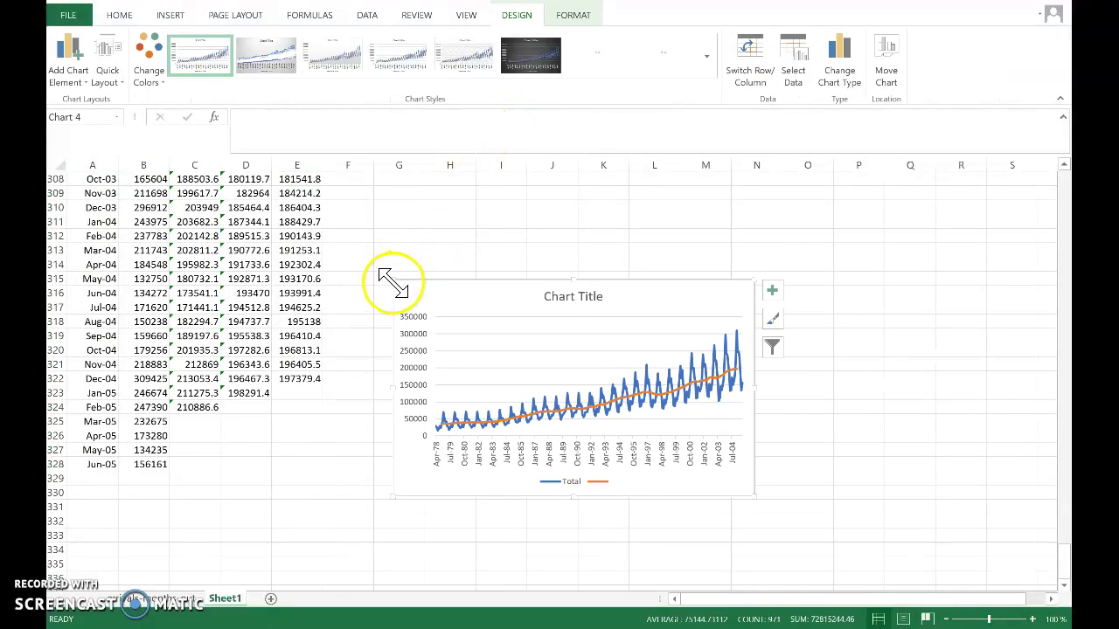
Stretch the chart larger at both corners and drag it right of column E
left_click_drag(389, 278, 276, 188)
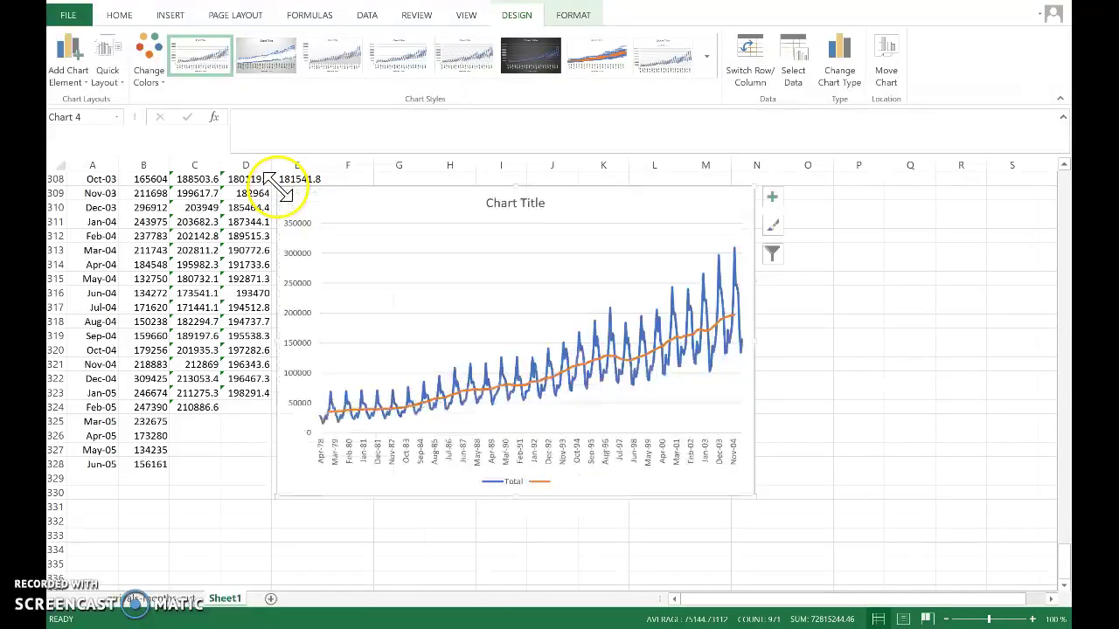
left_click_drag(754, 497, 835, 563)
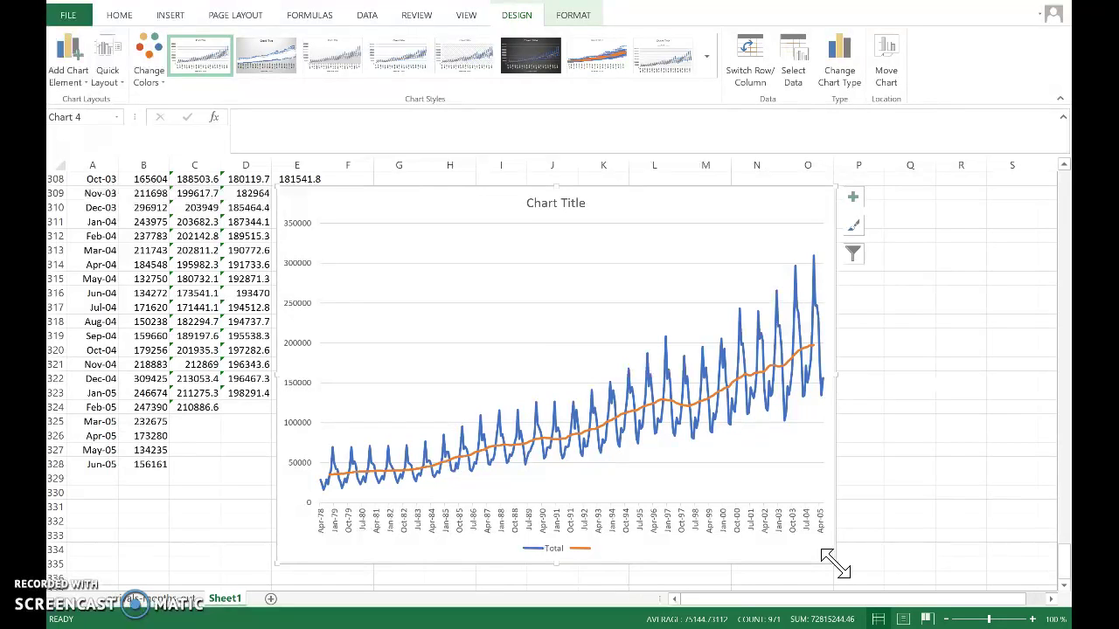
left_click(383, 233)
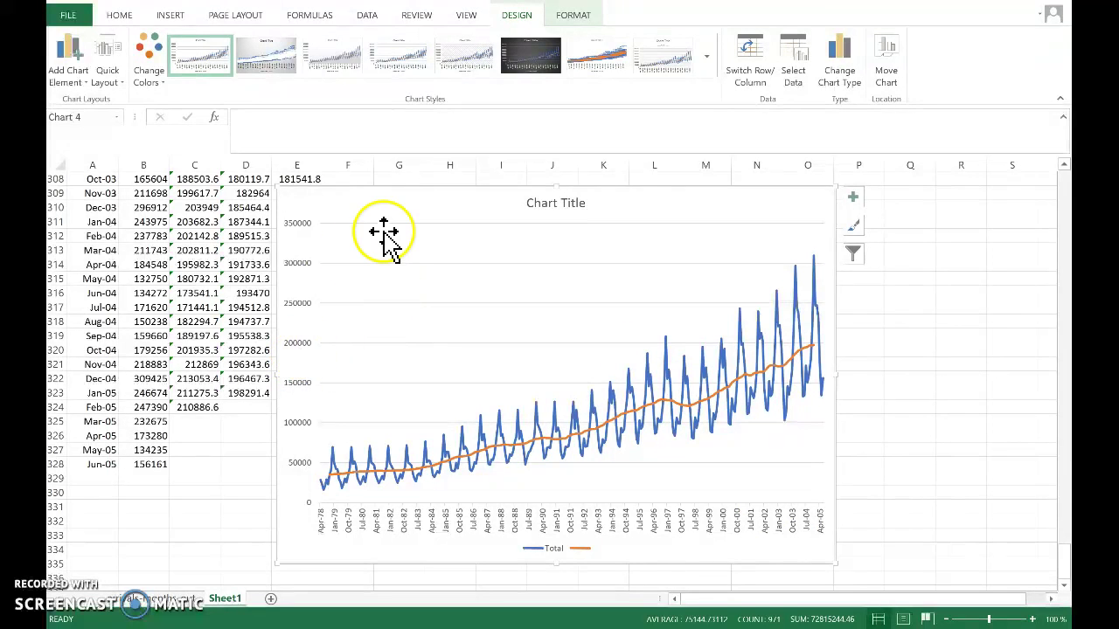
left_click_drag(382, 207, 517, 210)
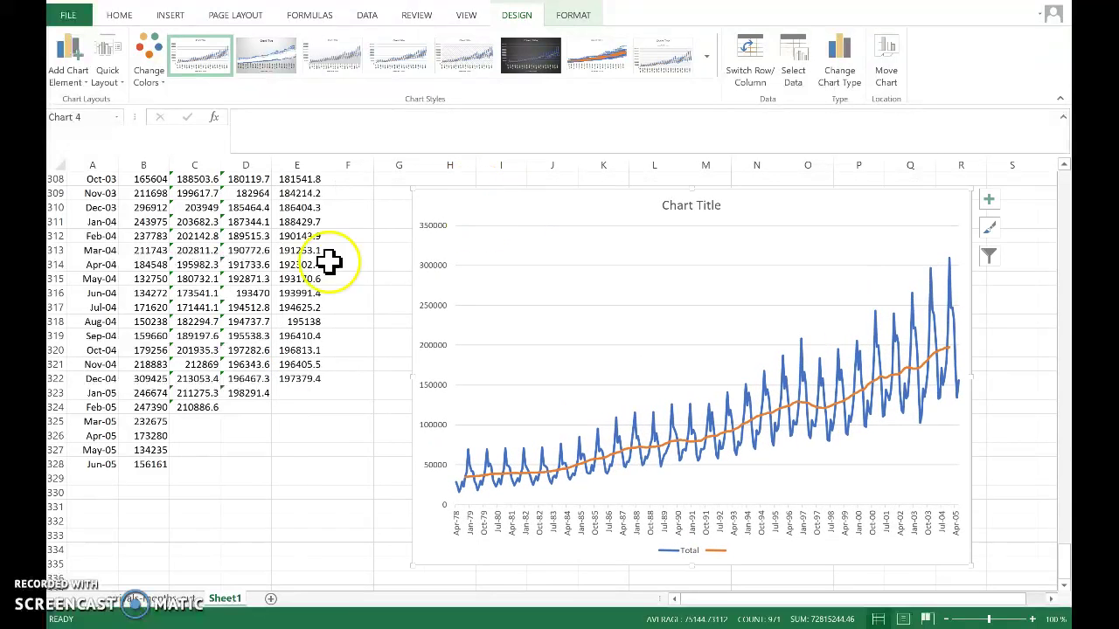
left_click(250, 377)
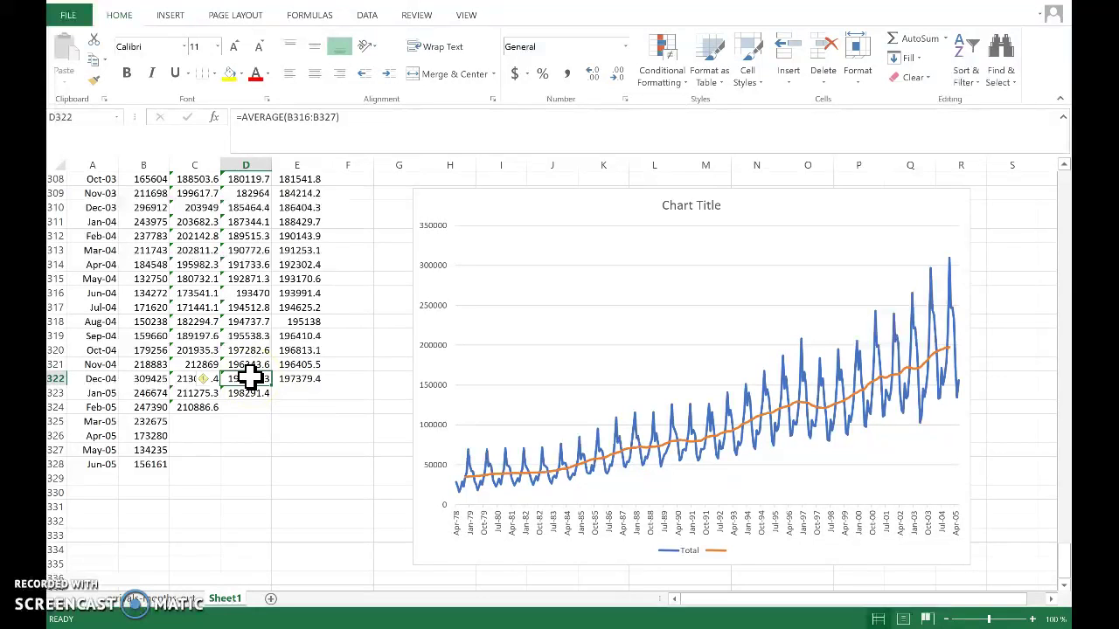
left_click(300, 379)
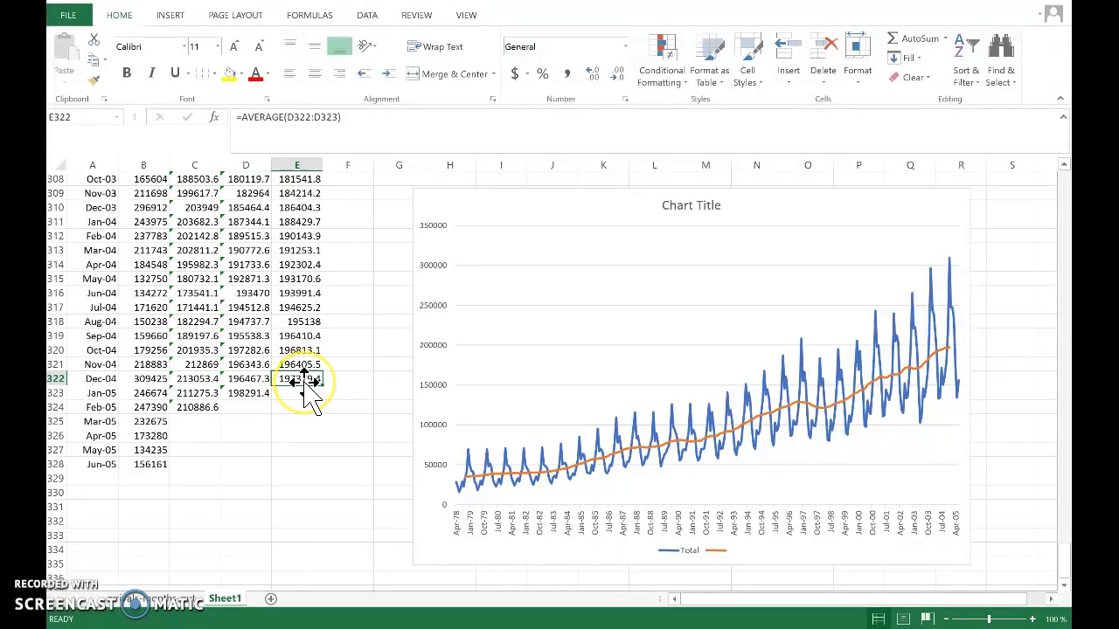